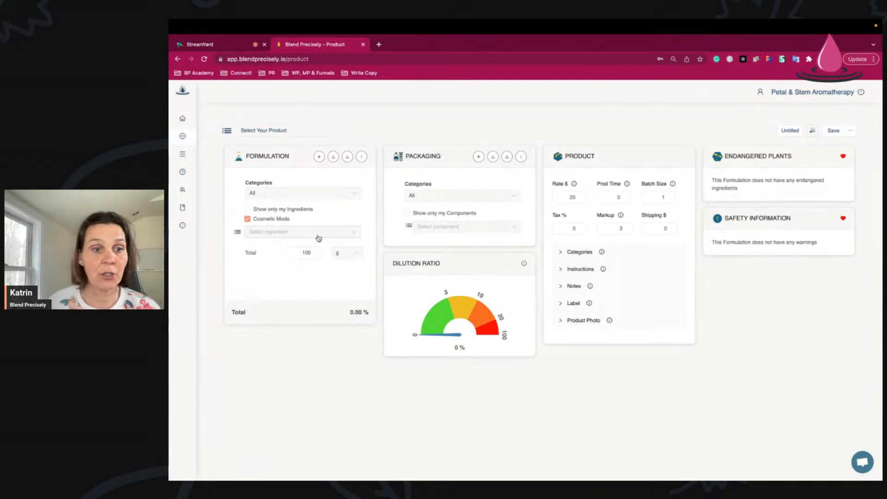
Open the full formulation ingredient list and check both its advanced filter view and its table view
click(237, 233)
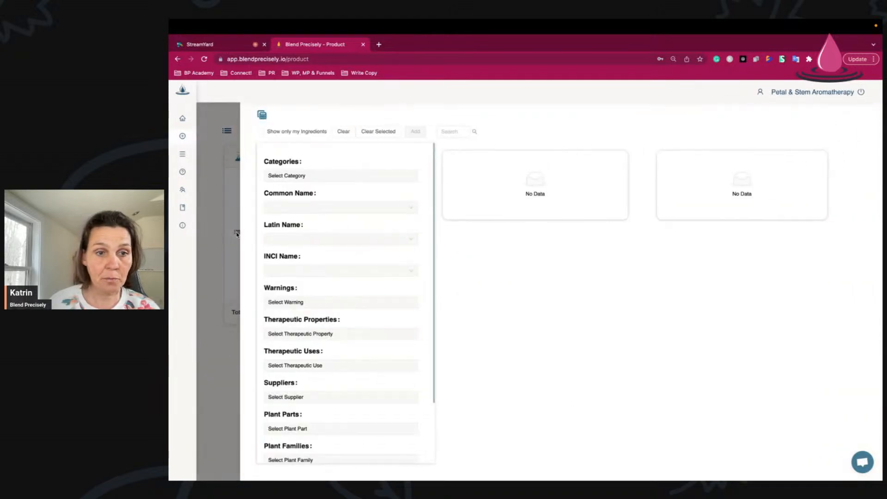
click(262, 115)
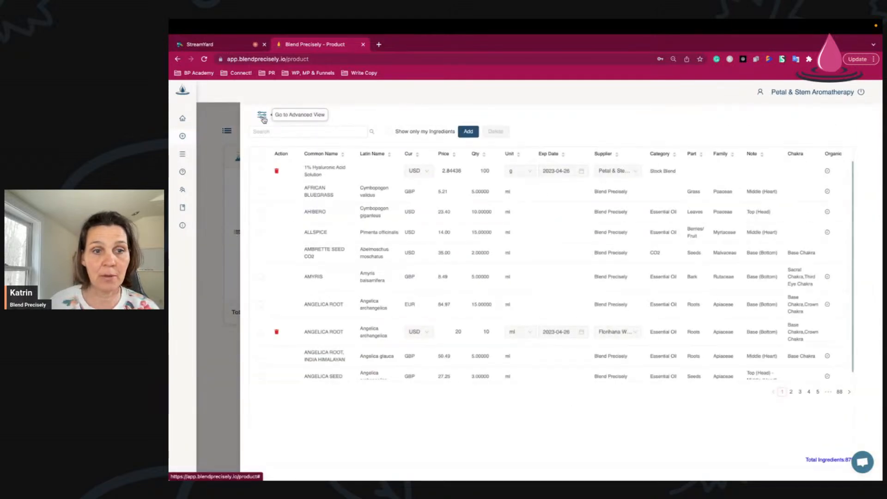
click(262, 117)
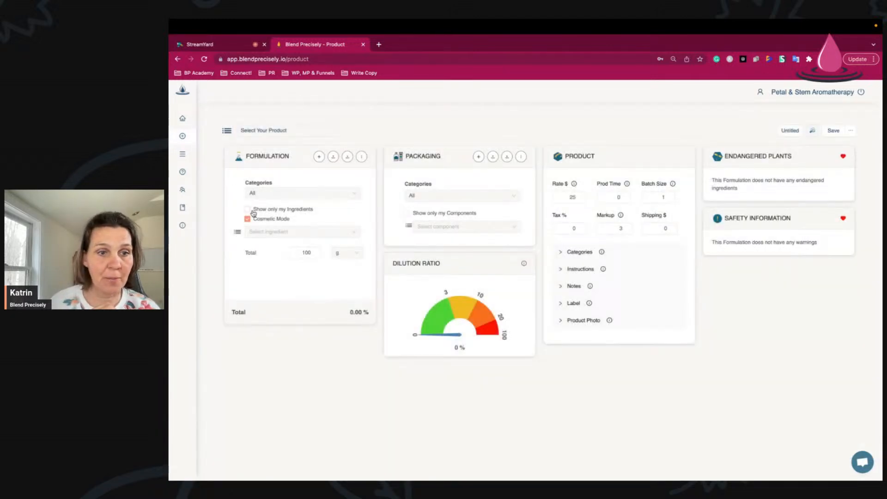
Filter the formulation ingredients to the Stock Blend category and turn off Cosmetic Mode
click(277, 194)
scroll(287, 294, down, 5)
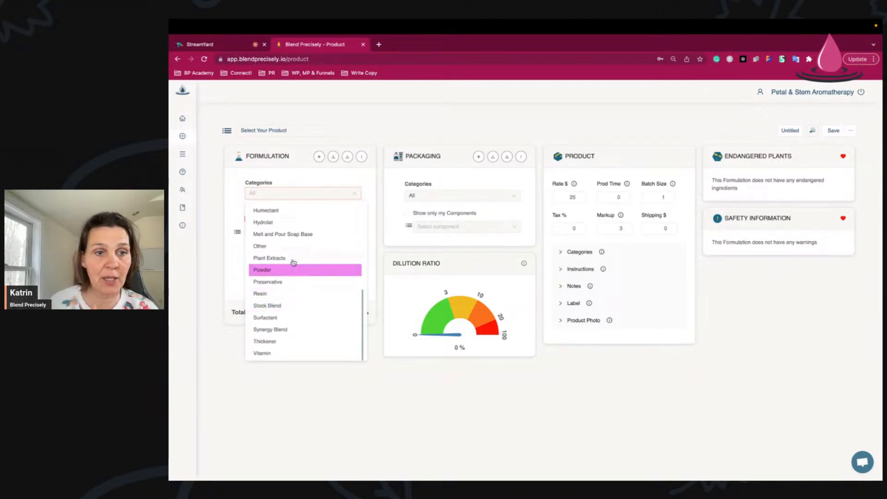
scroll(291, 268, up, 5)
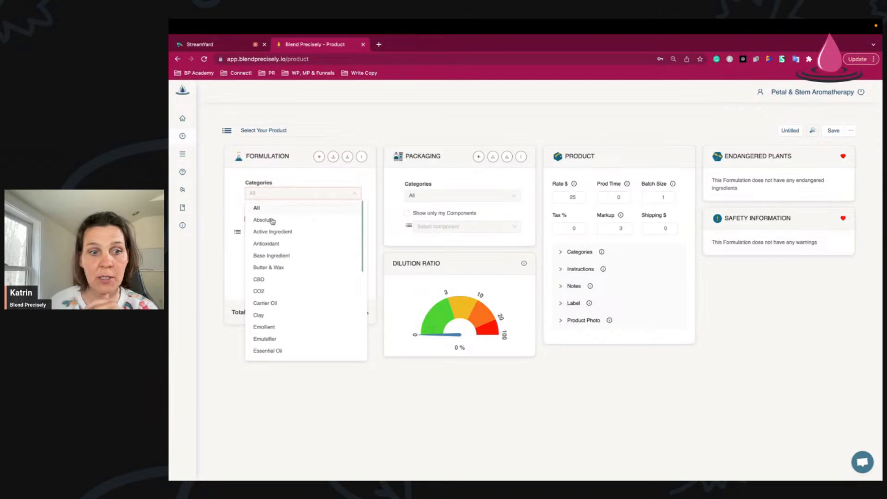
scroll(287, 283, down, 5)
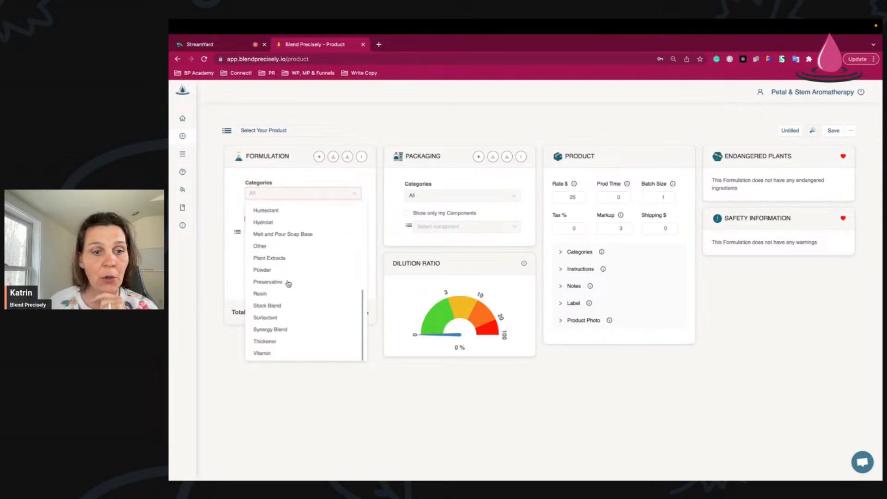
click(276, 306)
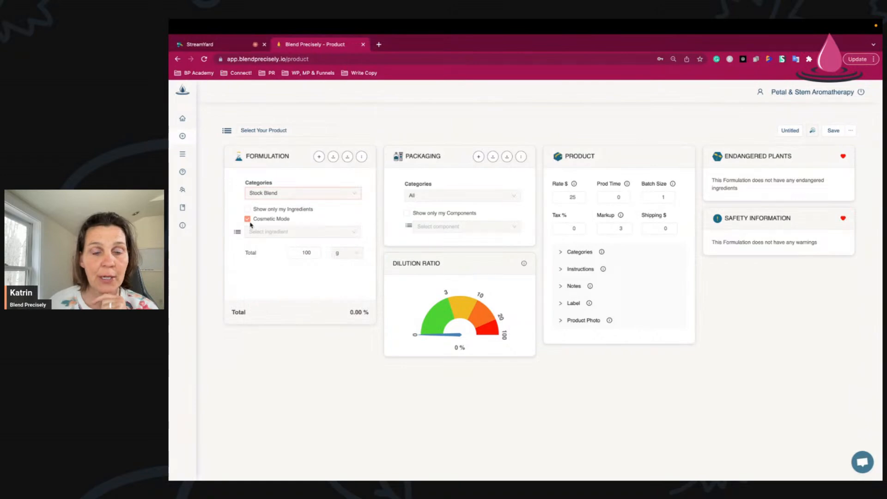
click(247, 221)
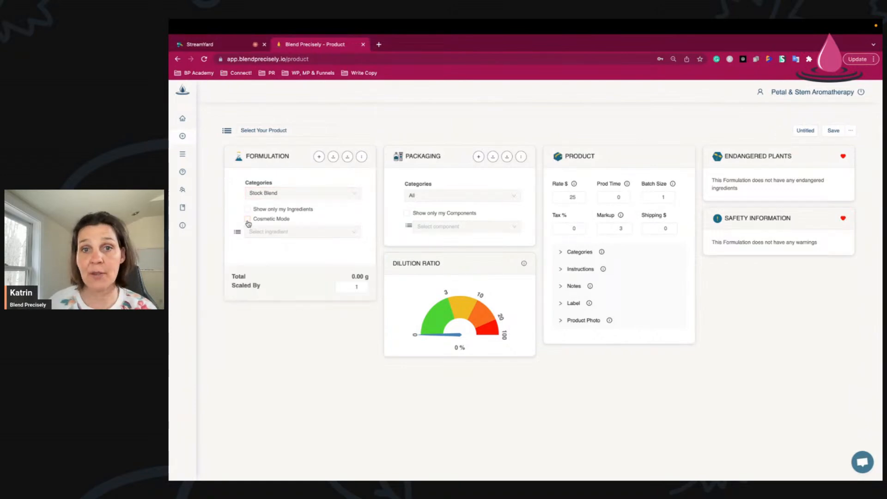
Look through the available stock blends in the formulation's ingredient selector and in the ingredient table
click(271, 231)
scroll(277, 365, down, 1)
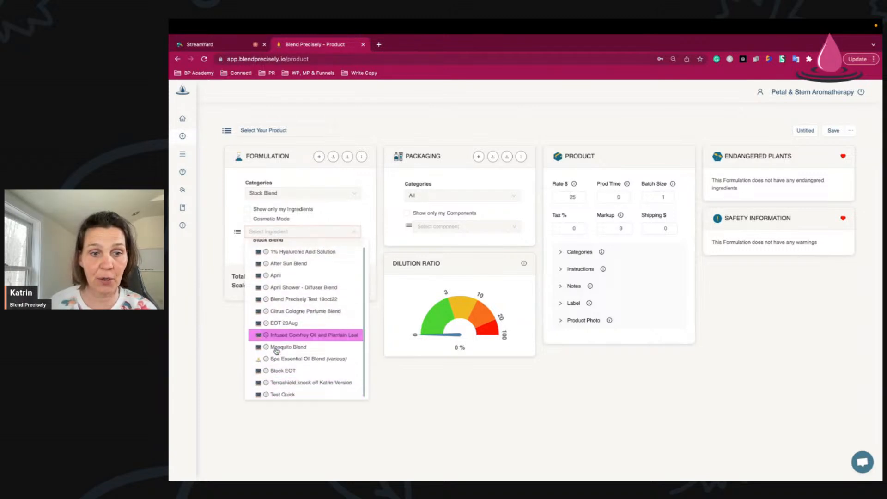
click(233, 249)
click(237, 233)
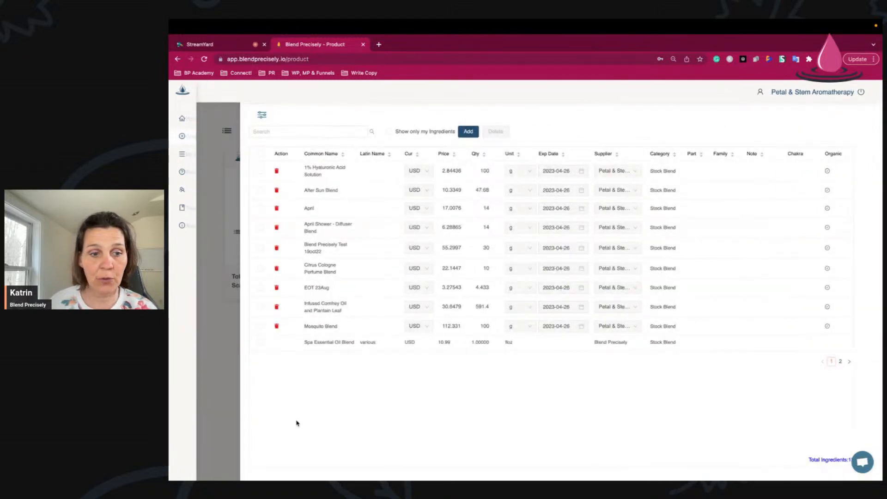
click(230, 402)
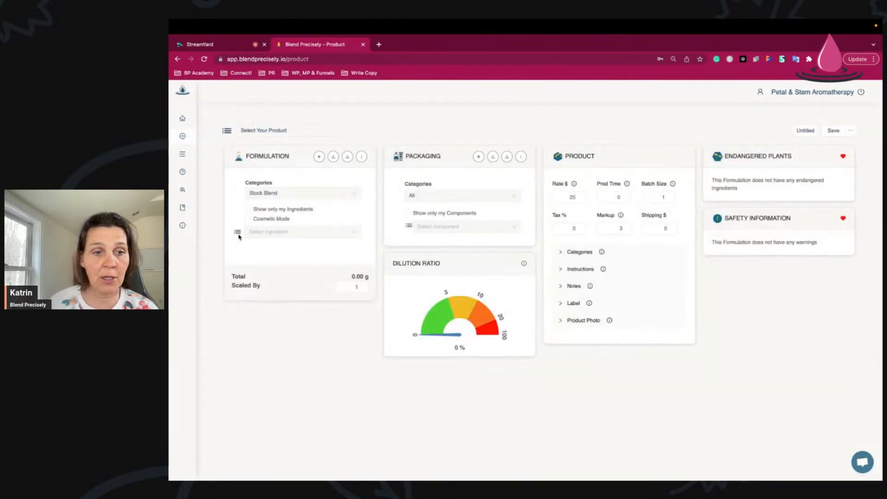
click(253, 231)
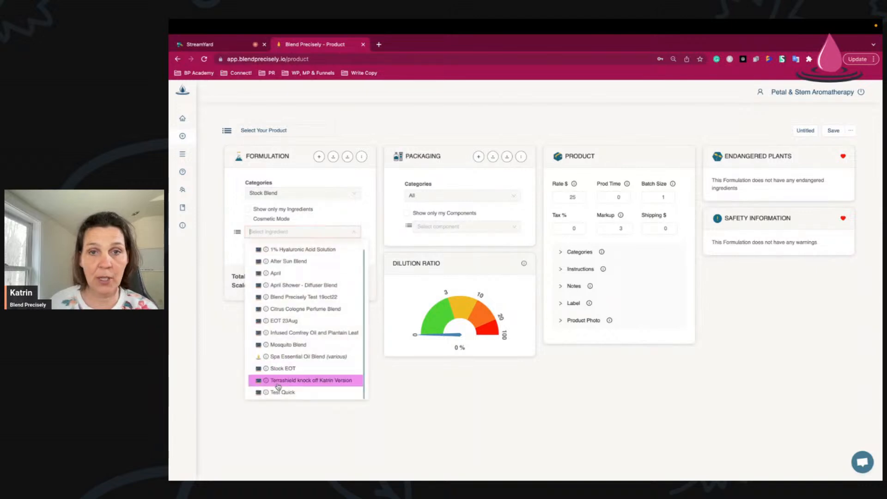
click(238, 248)
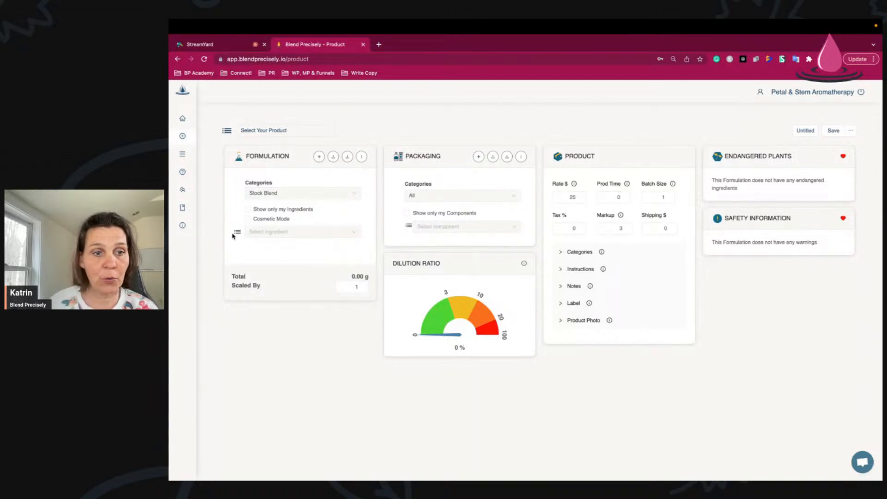
Examine the currency, price, quantity and unit of the 1% Hyaluronic Acid Solution in the ingredient table
click(237, 232)
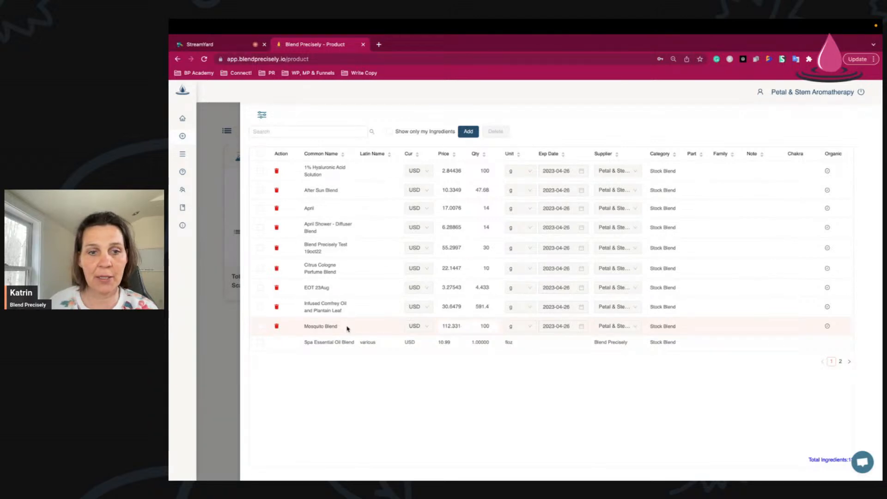
click(422, 171)
click(452, 170)
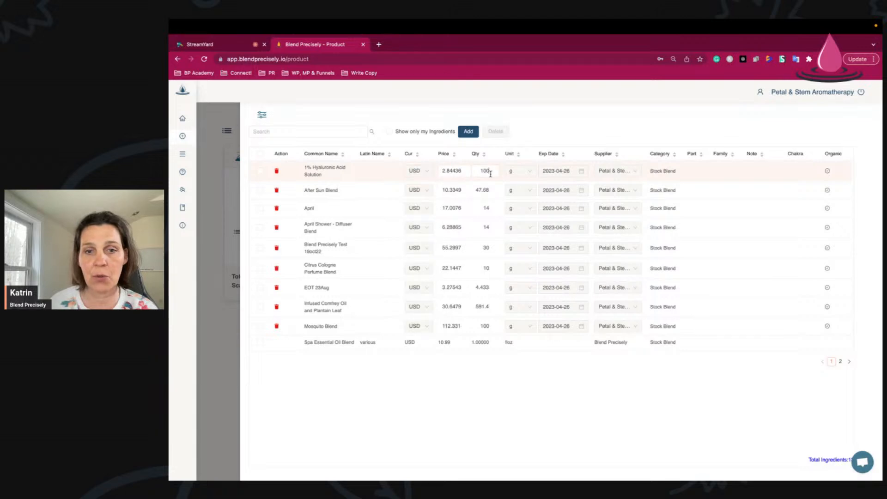
click(520, 171)
click(649, 408)
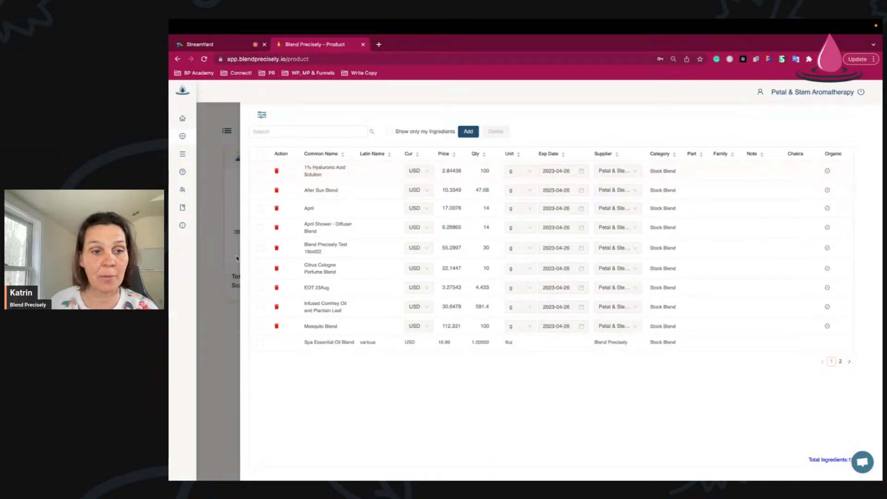
click(222, 315)
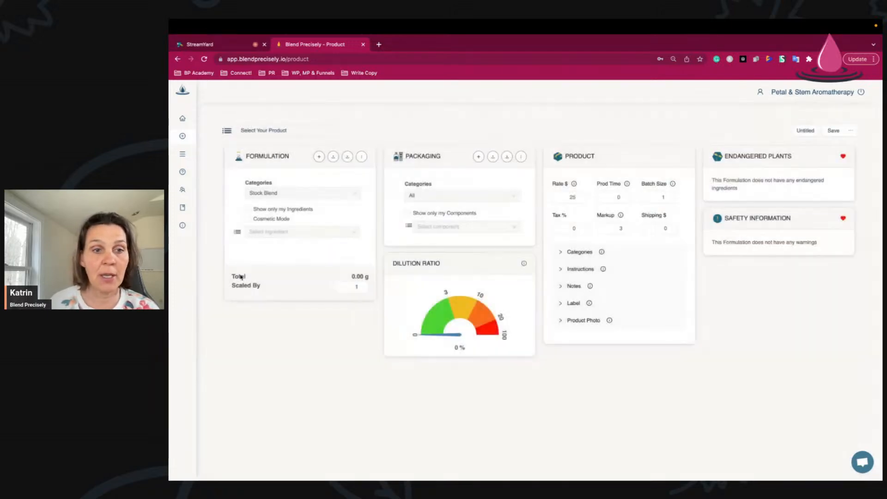
Reset the formulation category filter to All and turn Cosmetic Mode on
click(282, 193)
click(279, 204)
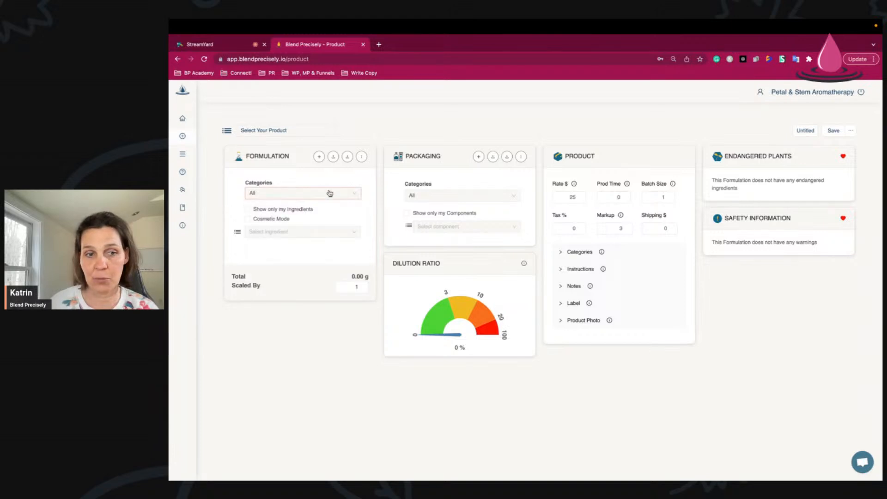
click(249, 221)
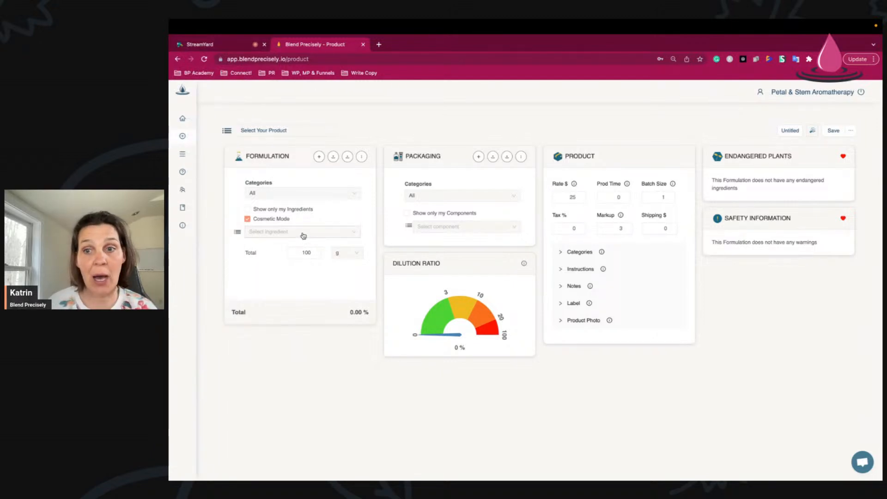
Browse the ingredient selector across all categories down to the stock and synergy blends
click(269, 236)
scroll(283, 237, down, 5)
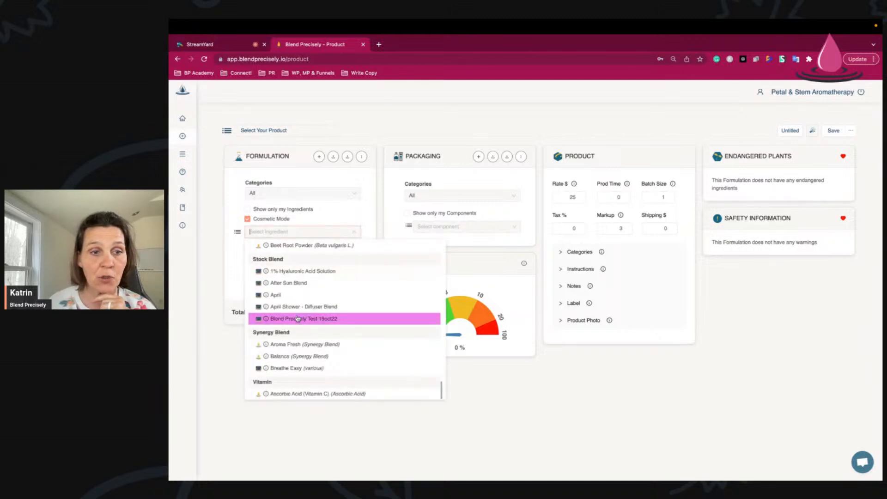
click(228, 200)
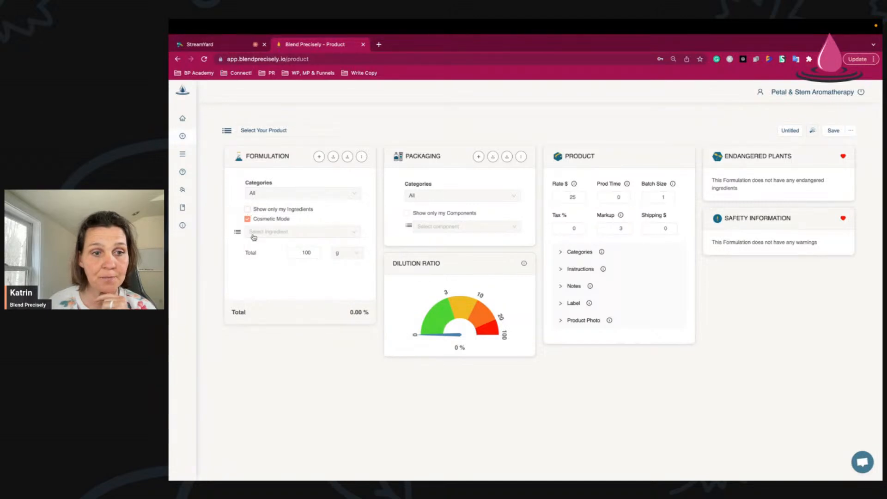
Restrict the formulation to your own ingredients and add Helichrysum (Helichrysum italicum)
click(274, 235)
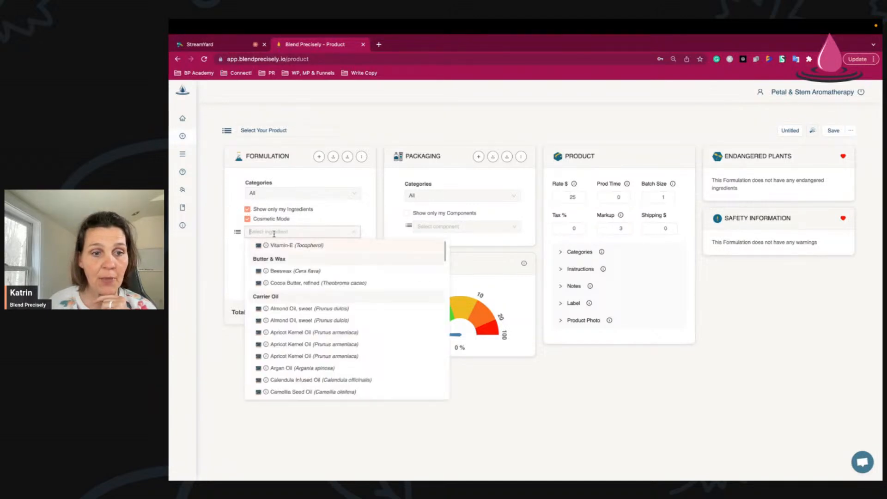
scroll(305, 355, down, 2)
scroll(305, 355, down, 10)
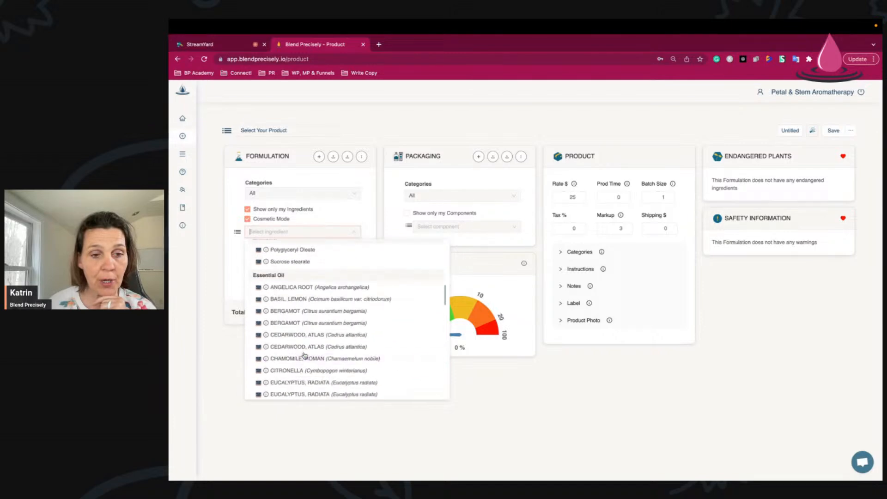
scroll(305, 355, down, 2)
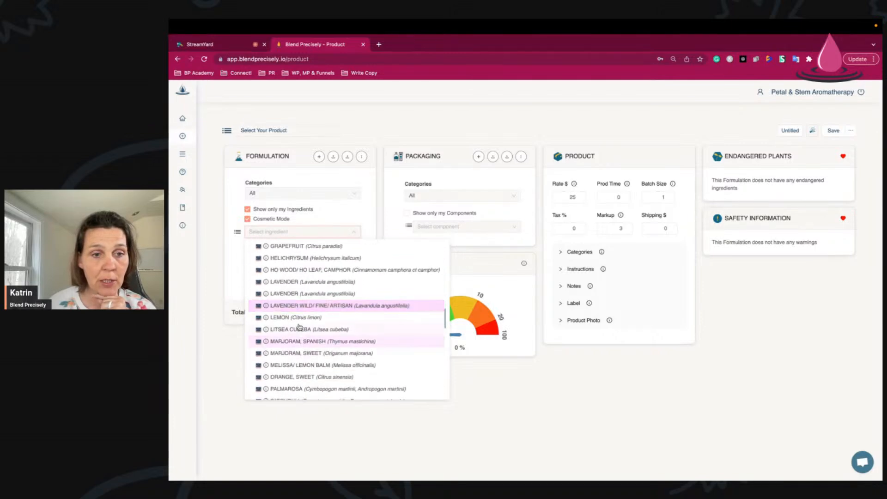
click(300, 258)
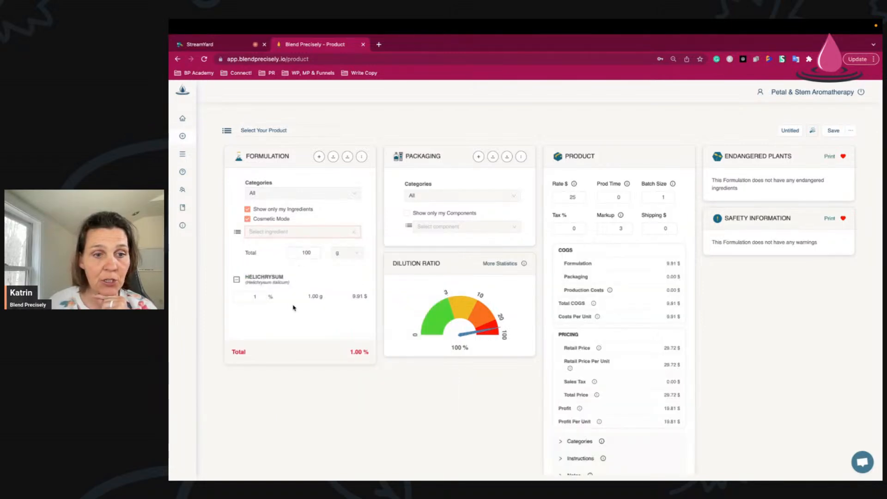
Filter the formulation ingredients to the Essential Oil category
click(299, 233)
scroll(300, 370, down, 4)
click(283, 191)
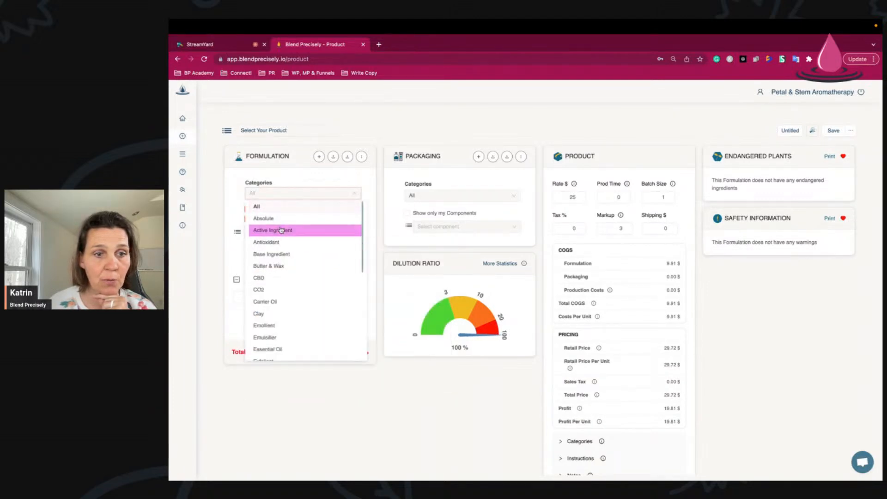
scroll(282, 318, down, 2)
click(279, 303)
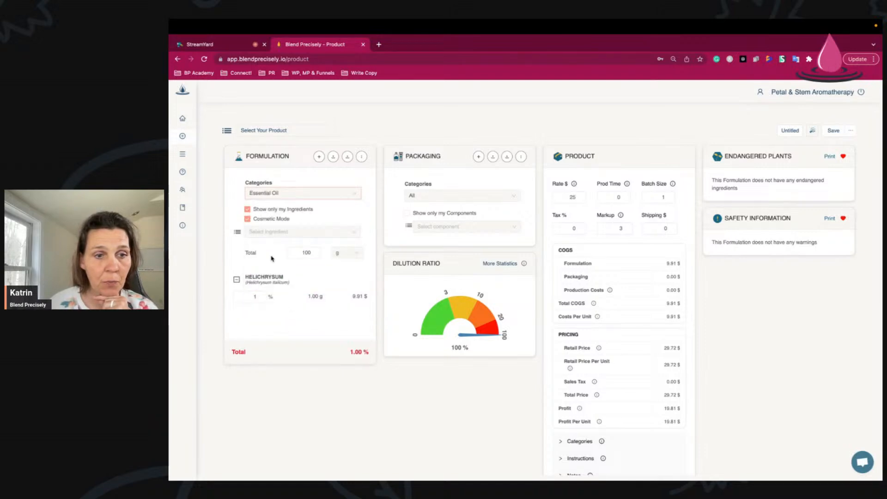
Add Marjoram, Sweet (Origanum majorana) and Frankincense (Boswellia carterii) to the formulation
click(267, 233)
scroll(301, 362, down, 1)
scroll(300, 361, down, 3)
click(303, 344)
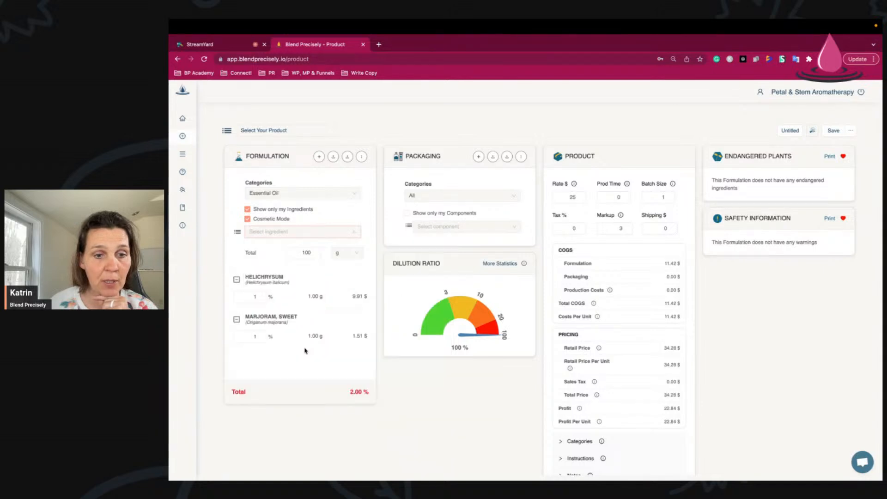
click(282, 232)
scroll(305, 344, down, 2)
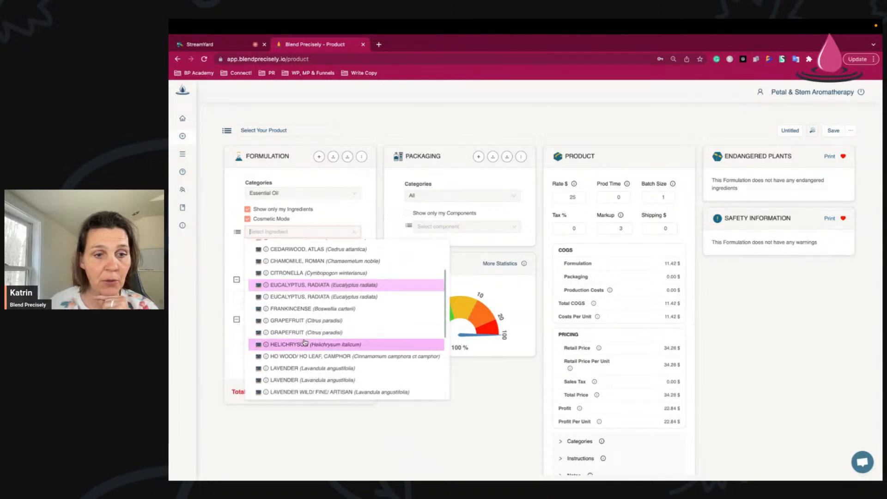
click(303, 309)
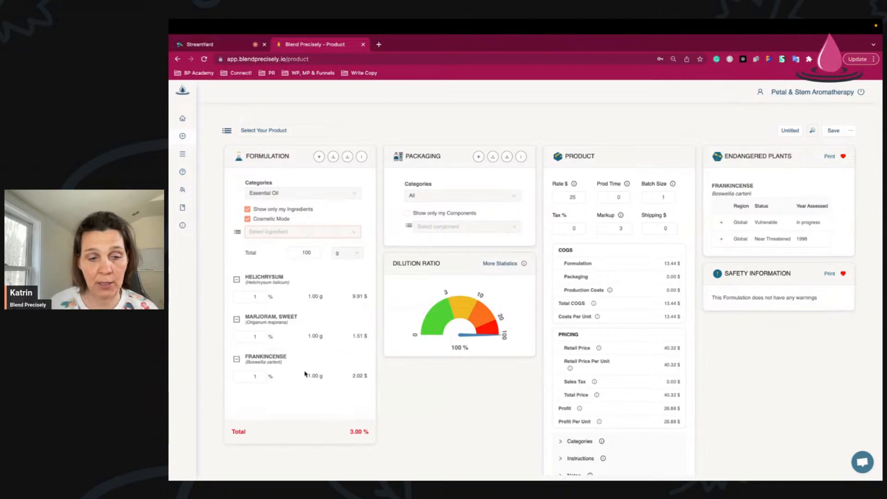
Set the Helichrysum share of the formulation to 15 %
double_click(258, 296)
text(25)
key(BackSpace)
key(BackSpace)
text(15)
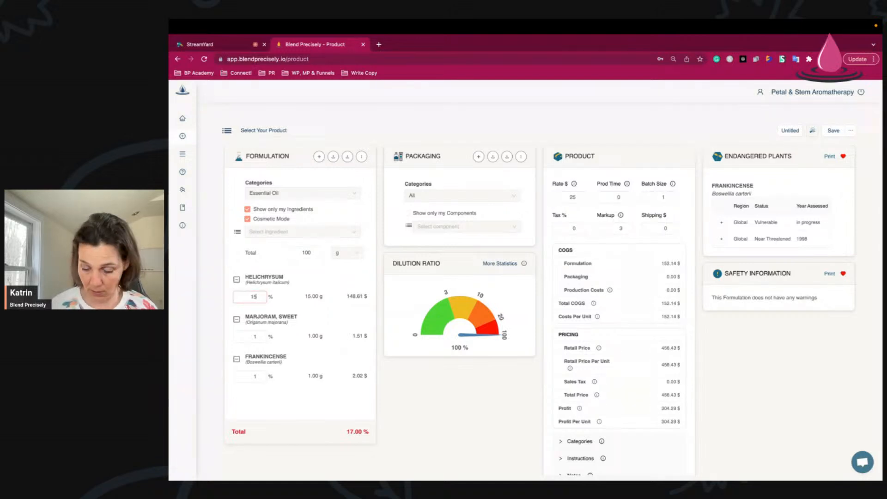
Set the Helichrysum share of the formulation to 5 %
click(254, 336)
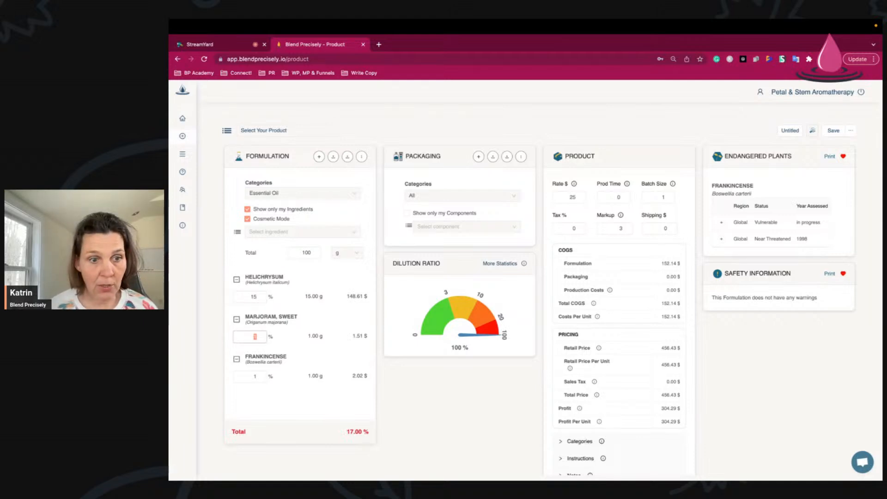
key(shift+Tab)
text(5)
key(Tab)
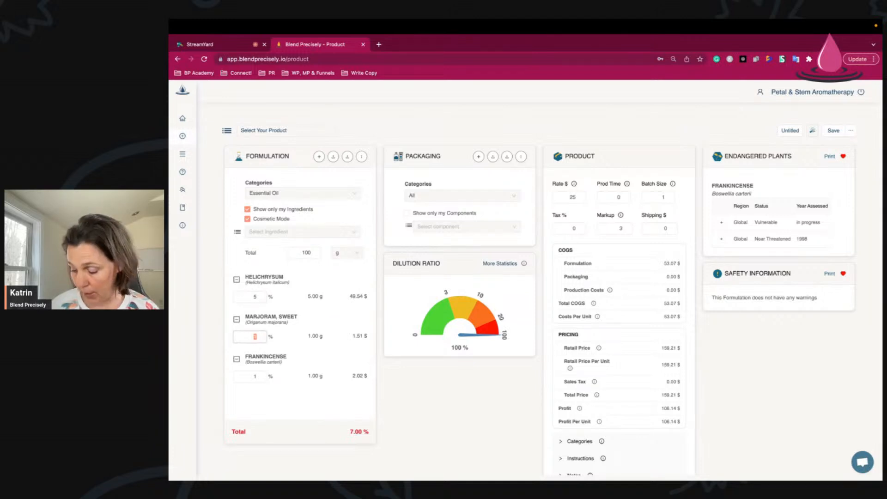
Set the Sweet Marjoram share to 12 % and the Frankincense share to 83 %
text(2)
key(Tab)
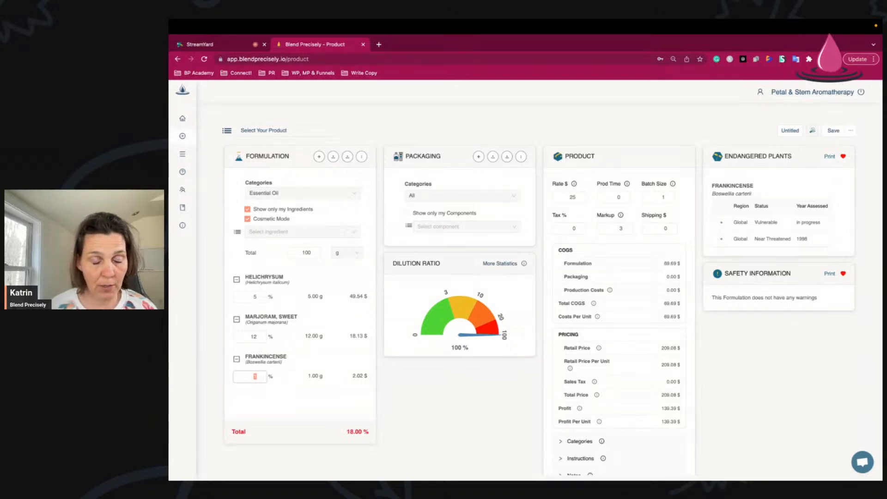
text(82)
key(BackSpace)
text(3)
click(338, 436)
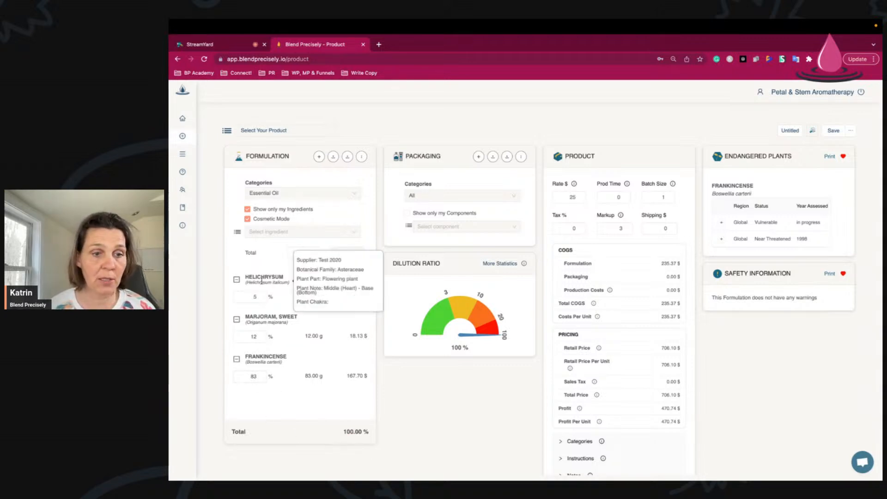
Add one Amber Bottle (100ml) to the product's packaging and check the formulation cost
mouse_move(261, 281)
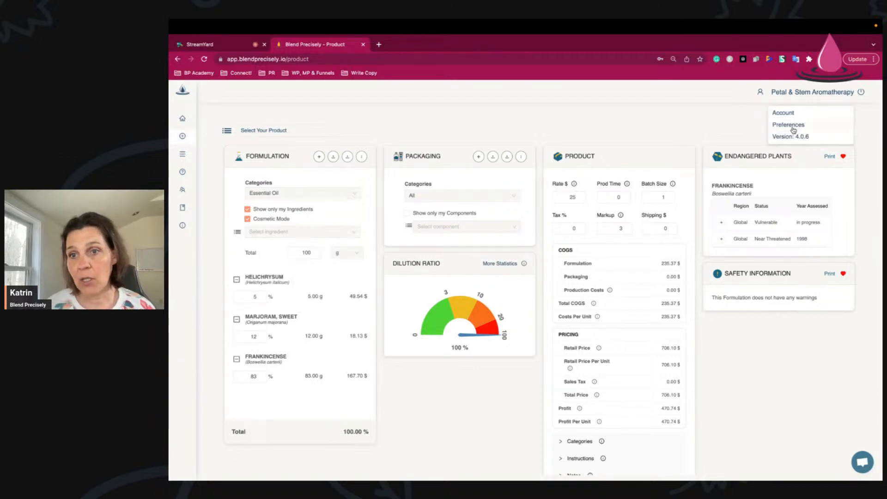
click(488, 227)
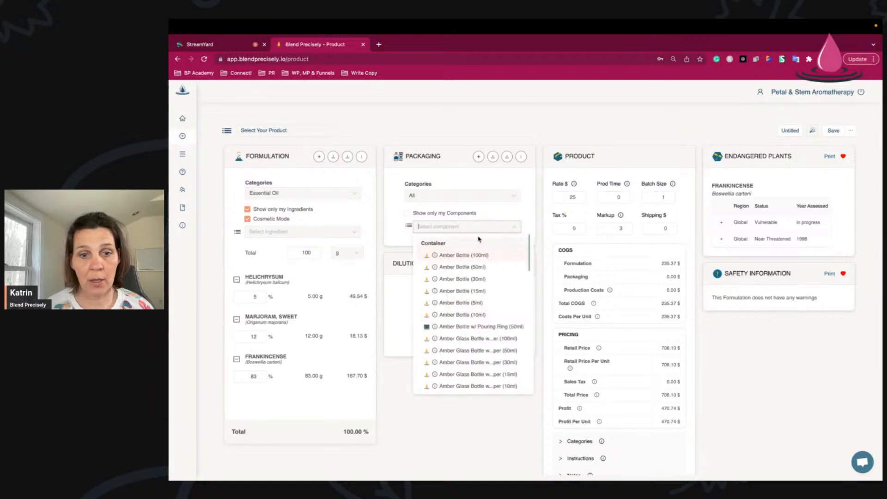
click(463, 261)
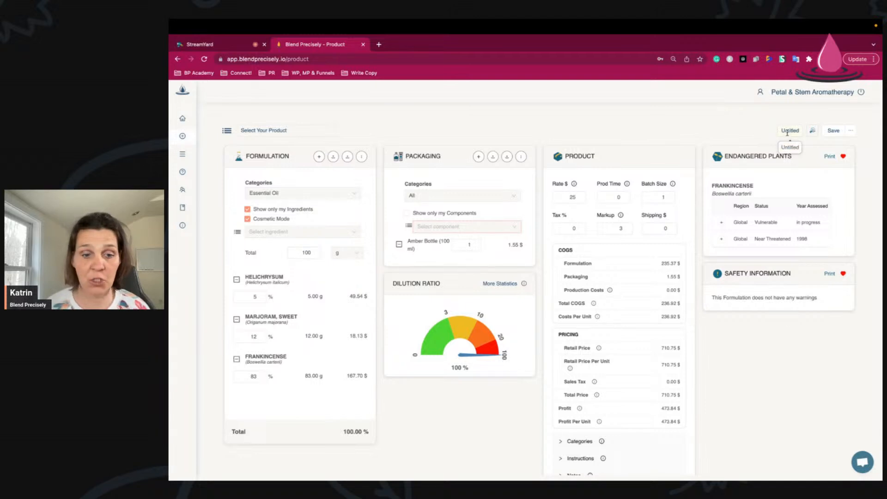
drag(660, 263, 681, 264)
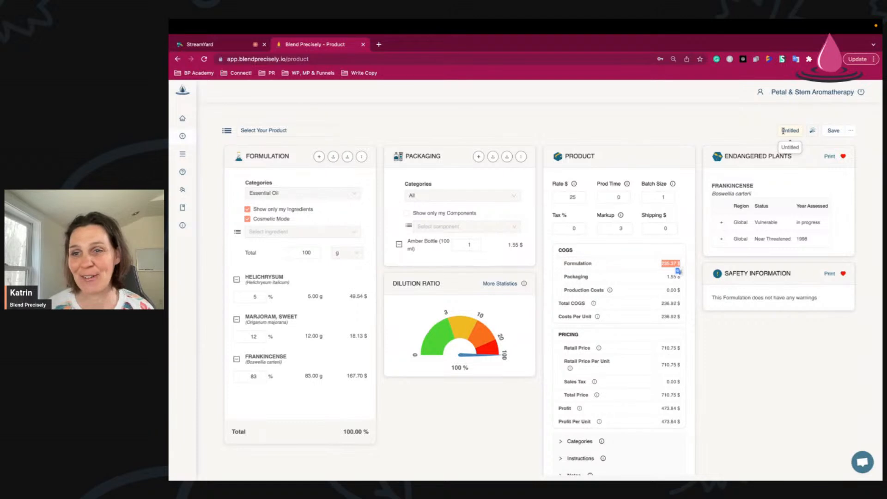
Rename the untitled product as "Stock Blend for" followed by the client's first name
drag(782, 130, 800, 131)
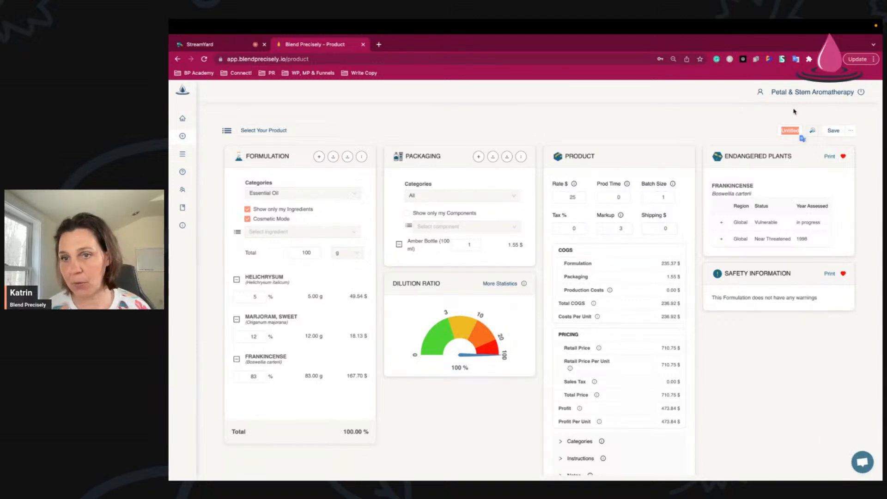
click(796, 133)
drag(765, 131, 723, 132)
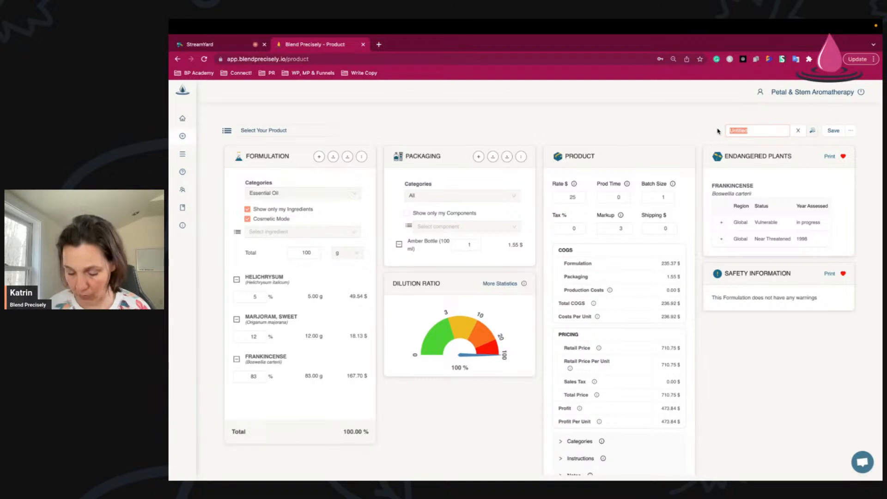
click(752, 133)
key(BackSpace)
key(BackSpace)
key(BackSpace)
key(BackSpace)
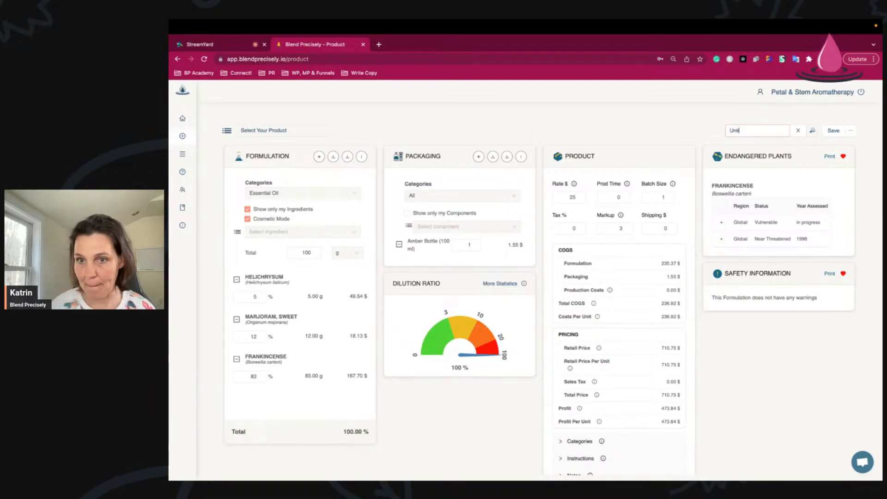
key(BackSpace)
text(Stock Blend for Julie)
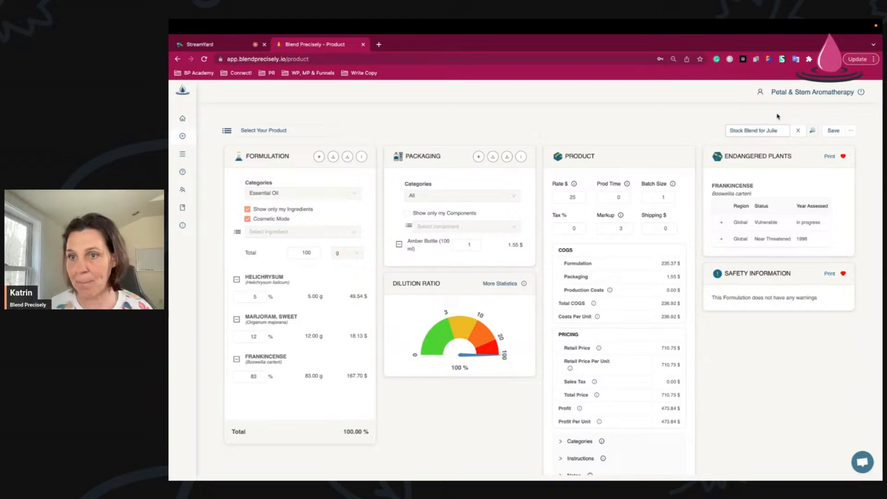
Save the product as a stock blend and reload the page for a new formulation
click(848, 135)
click(850, 132)
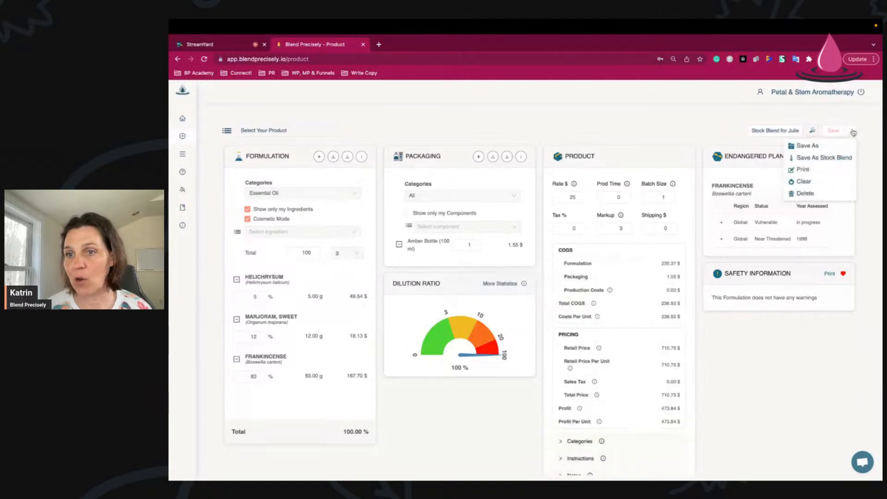
mouse_move(853, 132)
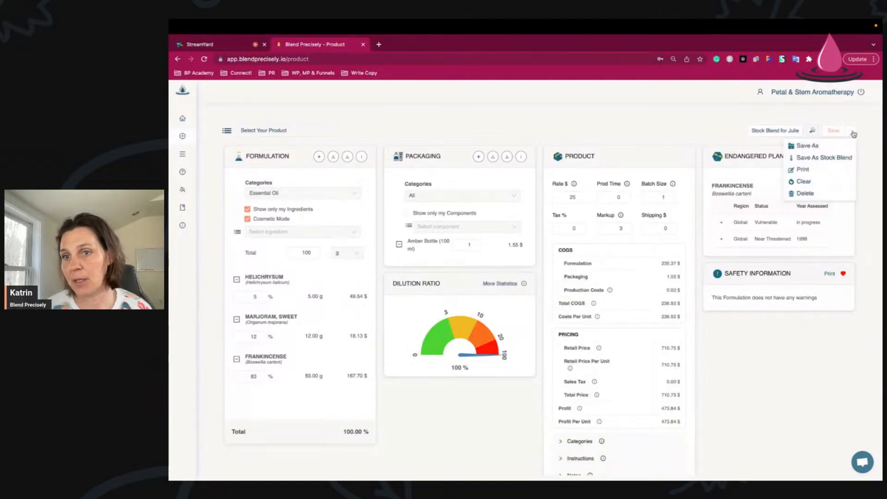
click(824, 159)
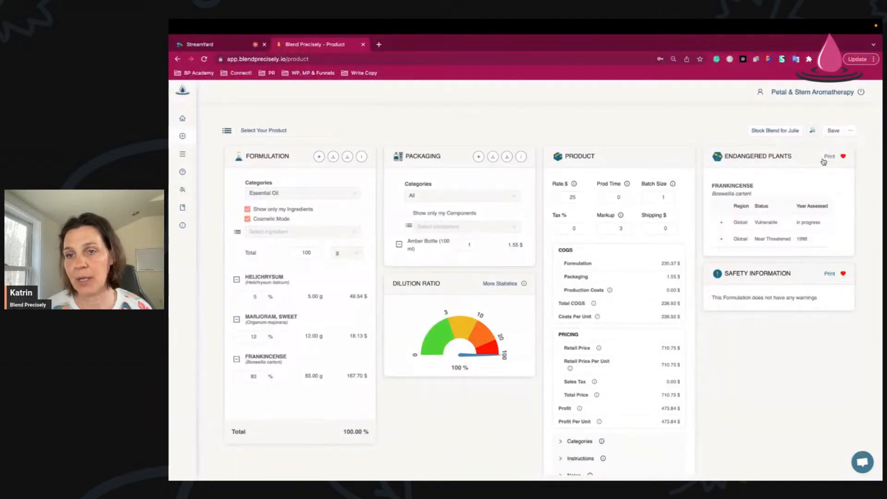
click(204, 59)
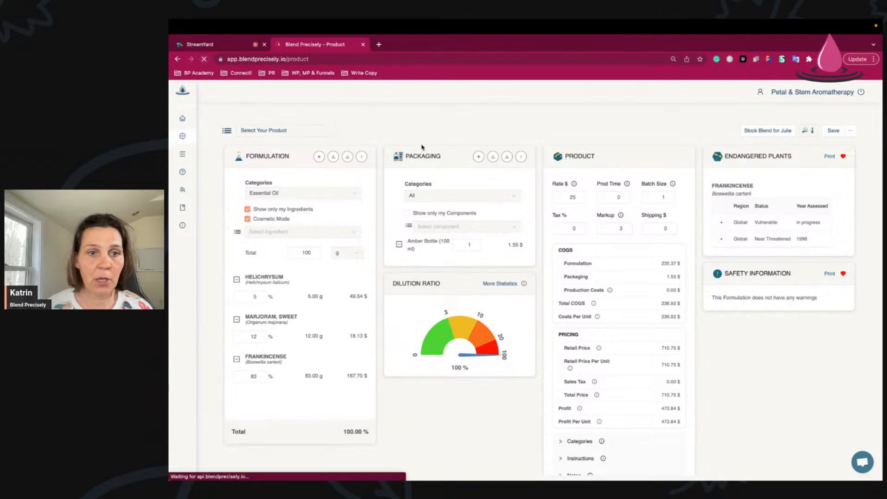
Filter the ingredients by the Stock Blend category and add the client's newly saved stock blend to the formulation
click(293, 194)
scroll(282, 273, down, 5)
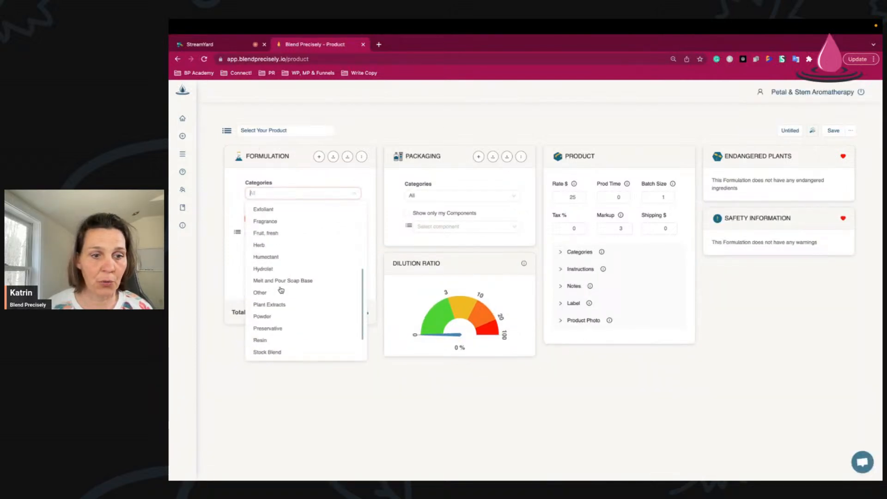
scroll(280, 292, down, 2)
click(279, 306)
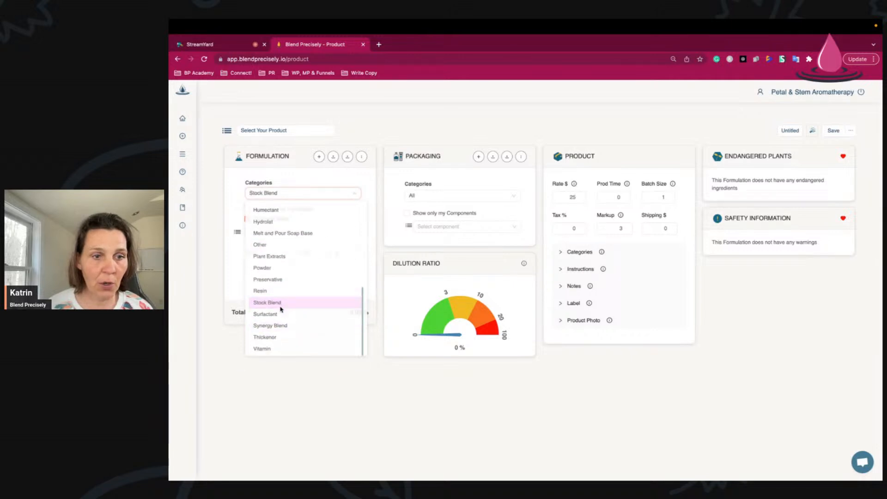
click(270, 232)
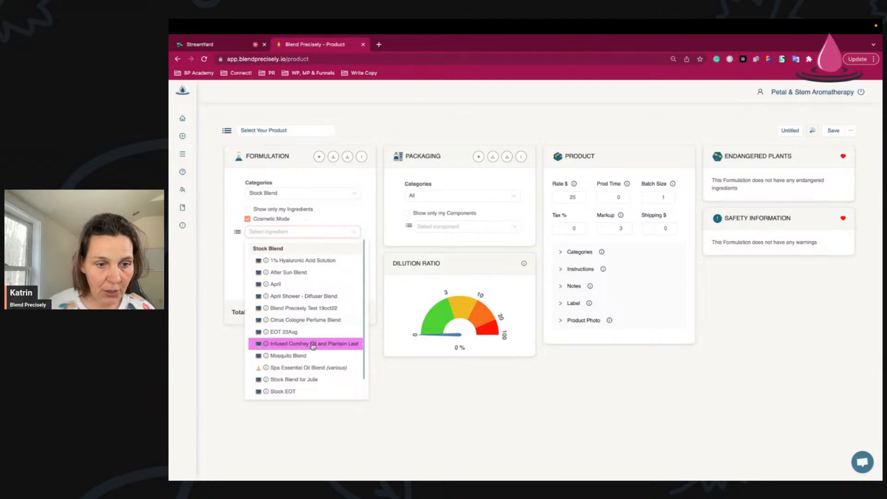
scroll(314, 346, down, 1)
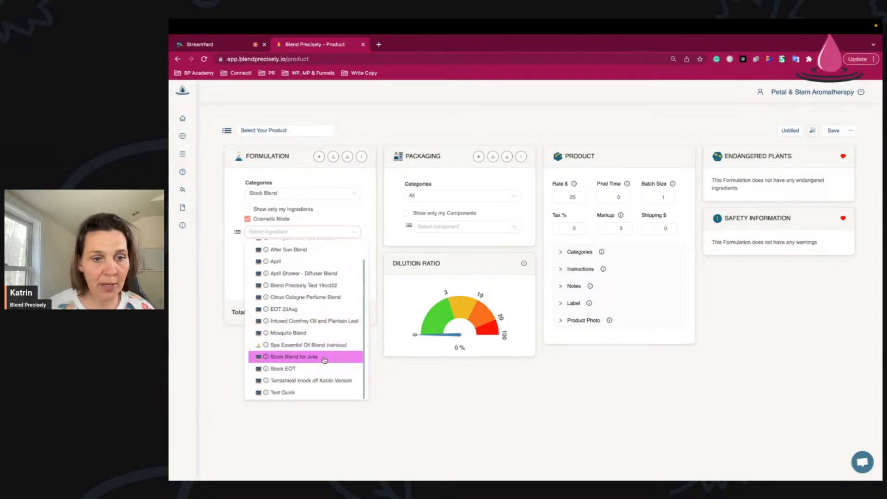
click(330, 360)
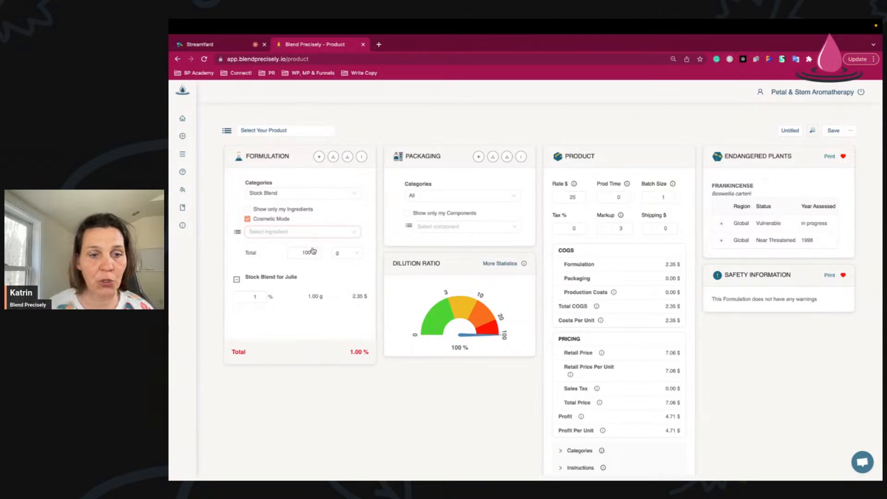
Try a 100 % share for the stock blend, and set it back to 1 %
click(253, 296)
text(00)
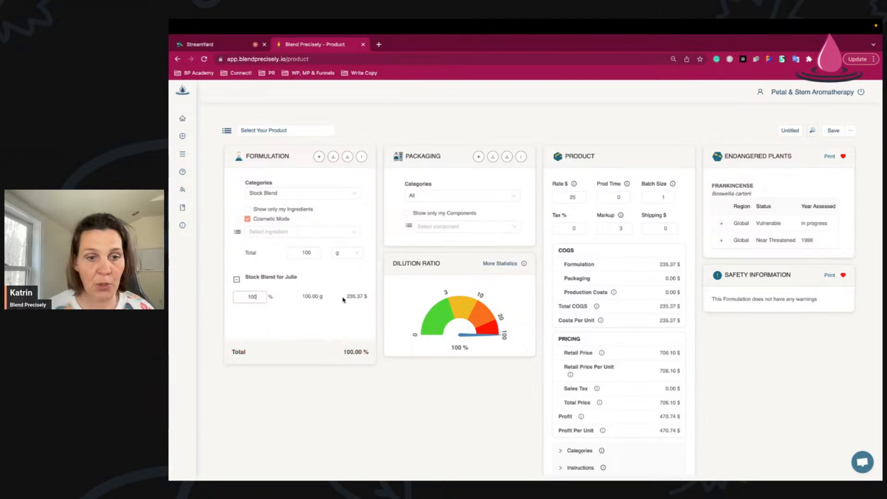
double_click(249, 297)
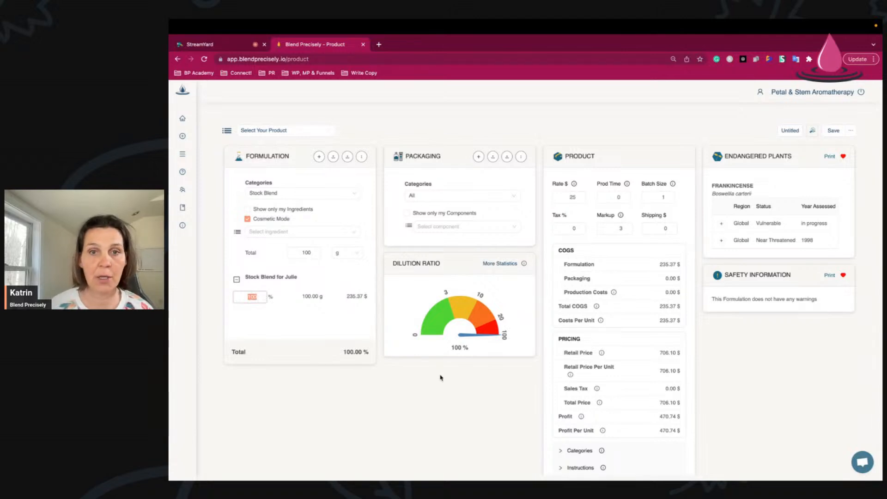
text(1)
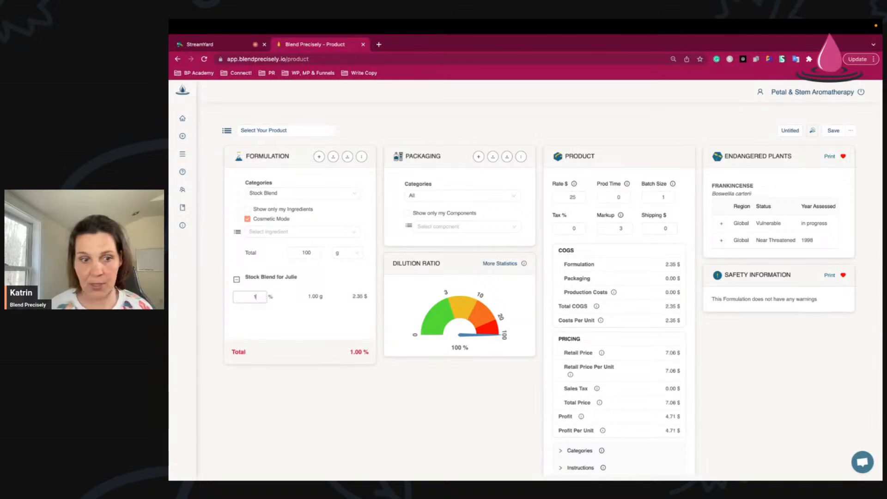
Add Lotion, unscented from all ingredient categories to the formulation and set its share to 99 %
click(289, 192)
click(278, 207)
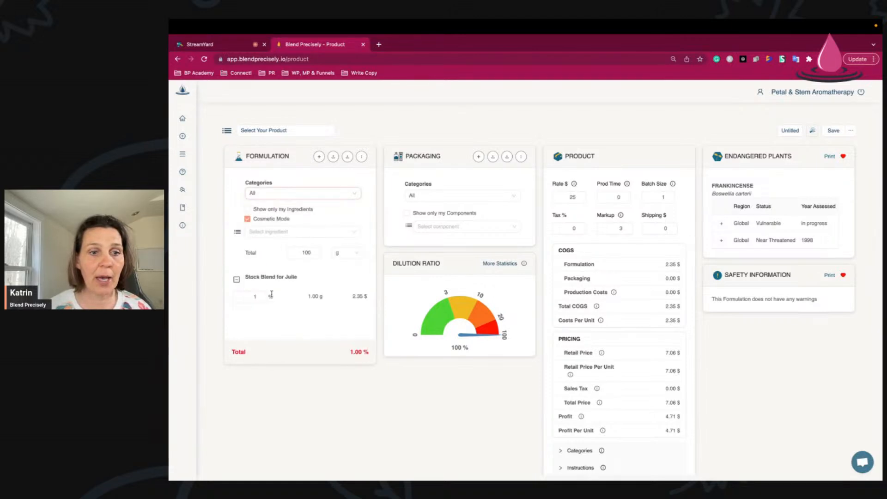
click(270, 230)
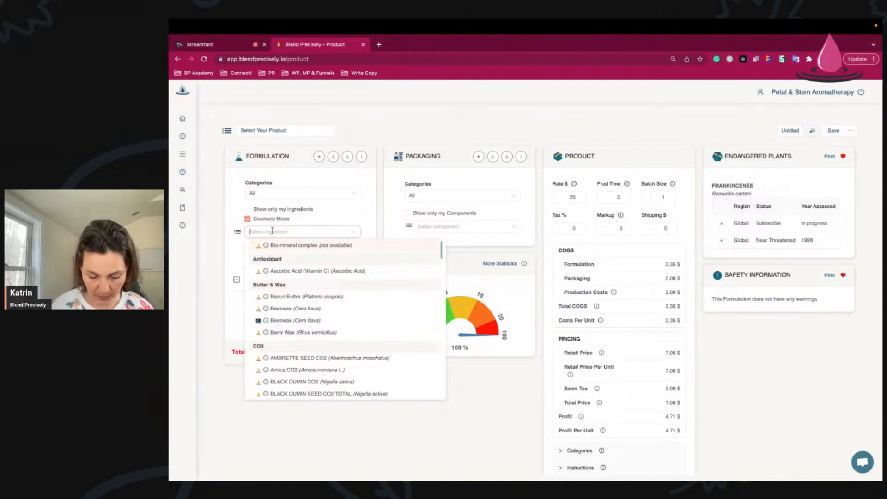
text(lotion)
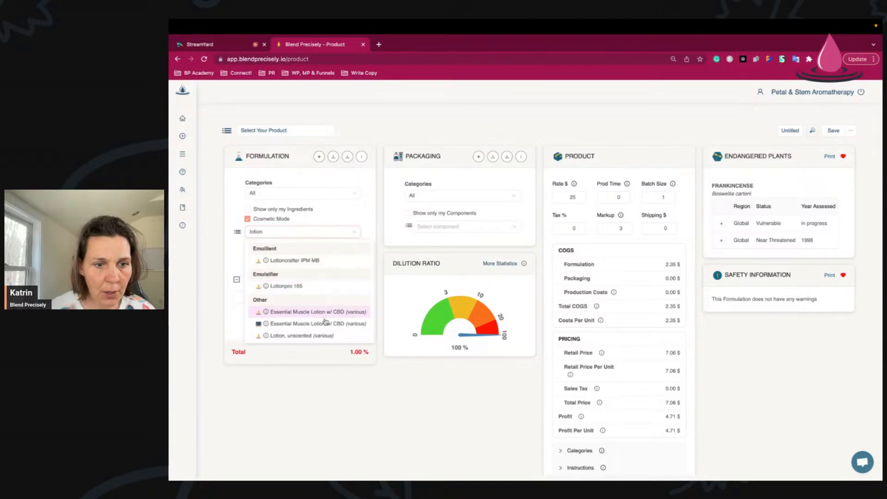
click(295, 336)
click(260, 342)
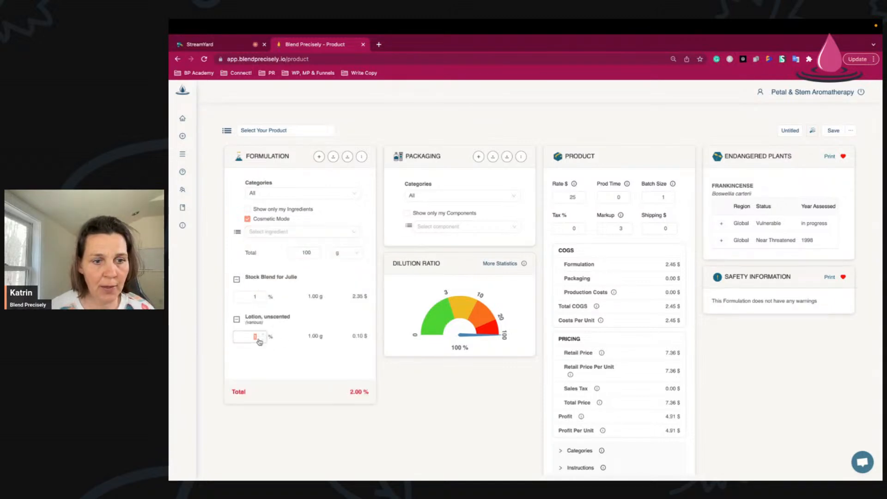
text(99)
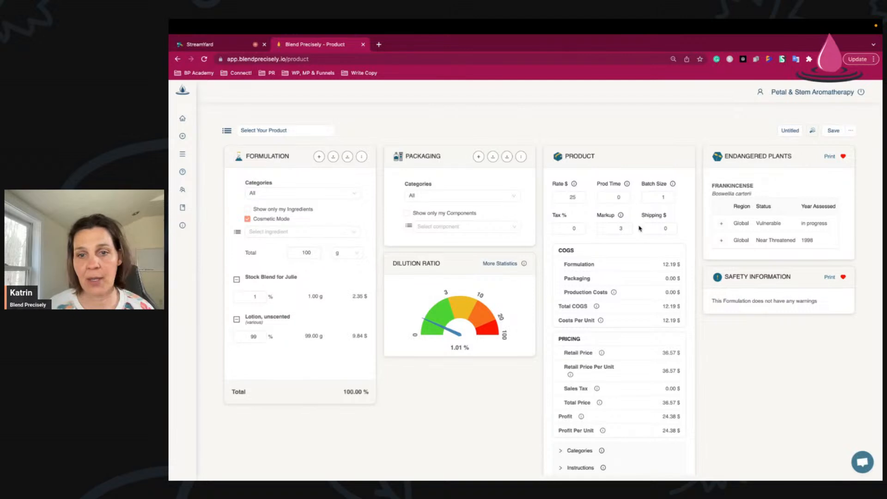
drag(664, 265, 683, 266)
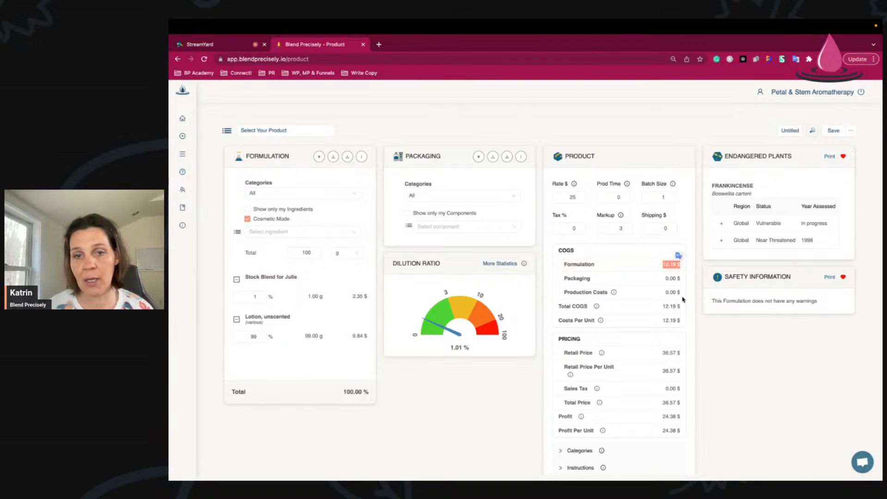
Name the product with the client's first name in the possessive followed by "Lotion Test", and save it
click(790, 131)
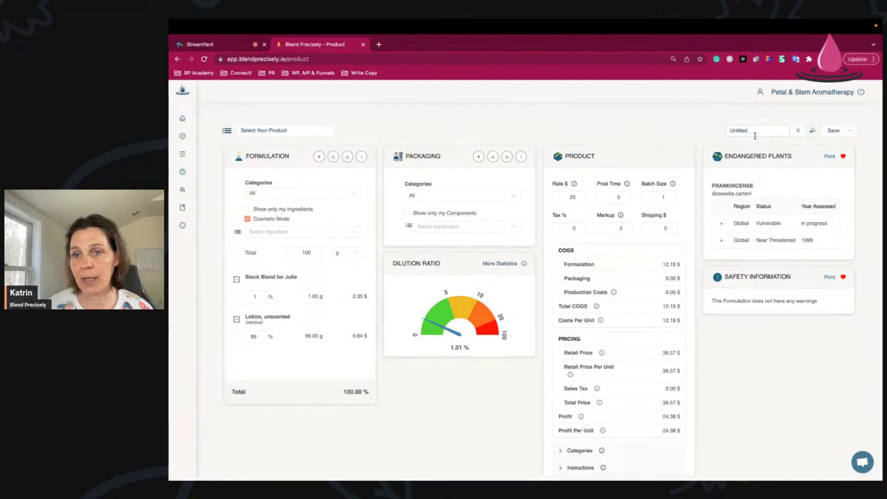
double_click(727, 130)
key(Right)
key(BackSpace)
text(J)
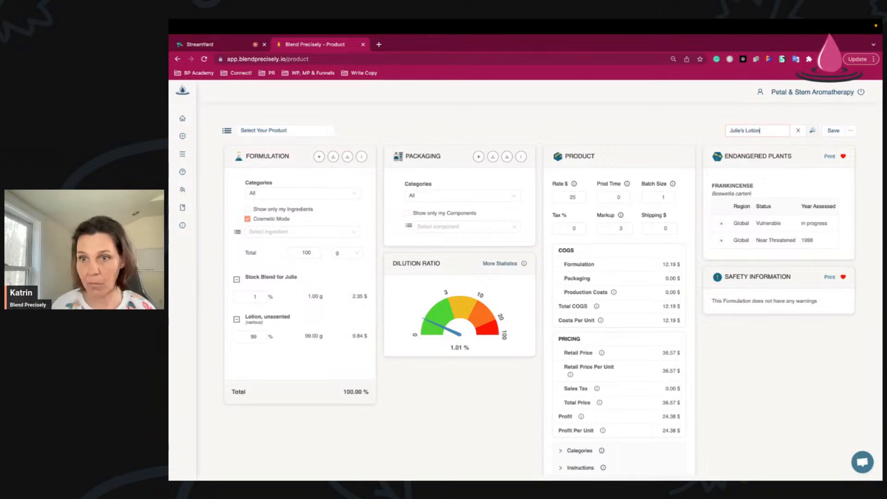
text(ulie's Lotion Test)
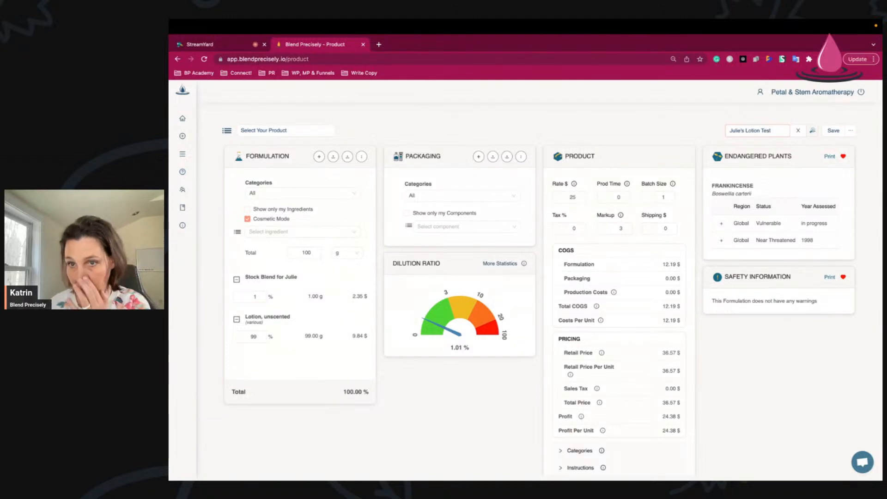
click(835, 134)
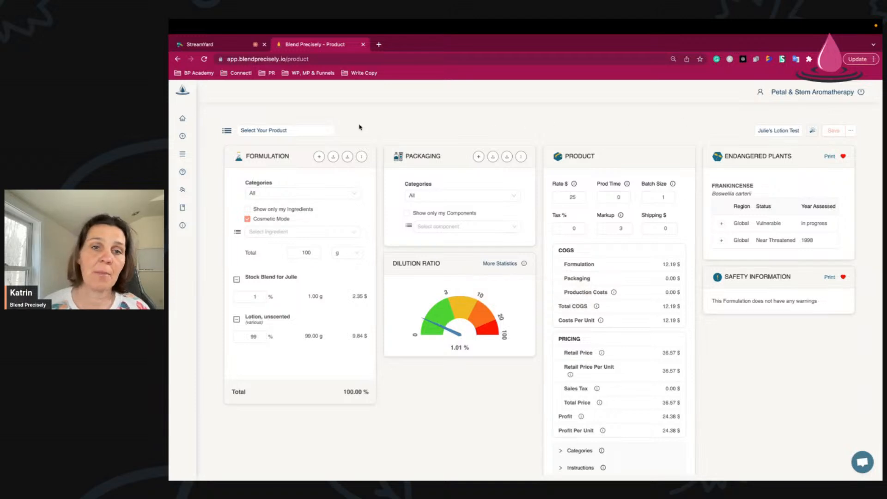
Search the saved formulations for the client's first name and open the lotion test recipe
click(226, 132)
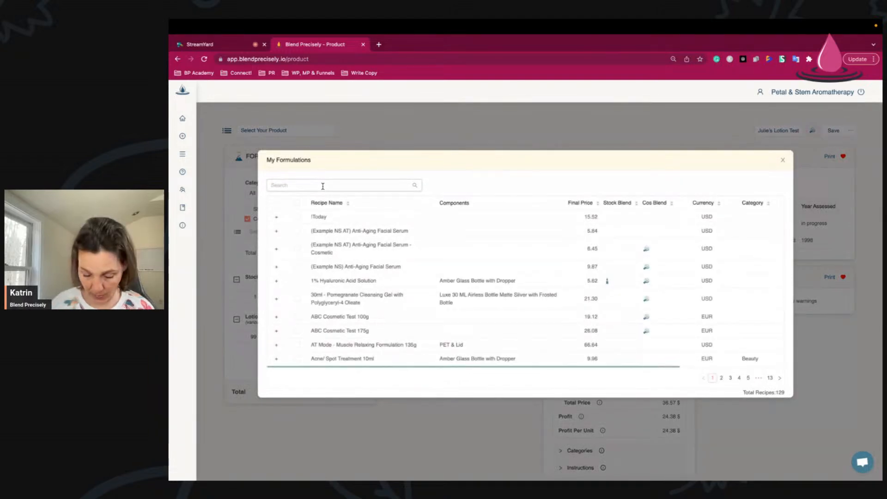
text(julie)
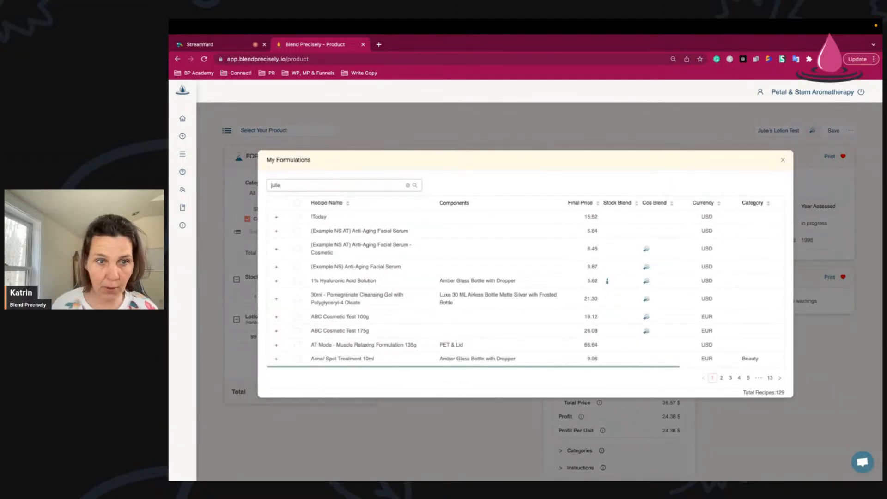
key(Return)
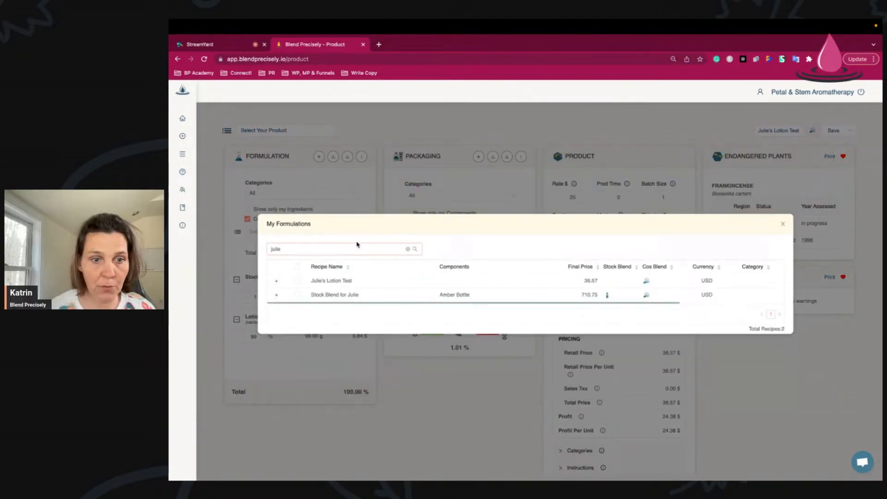
click(339, 283)
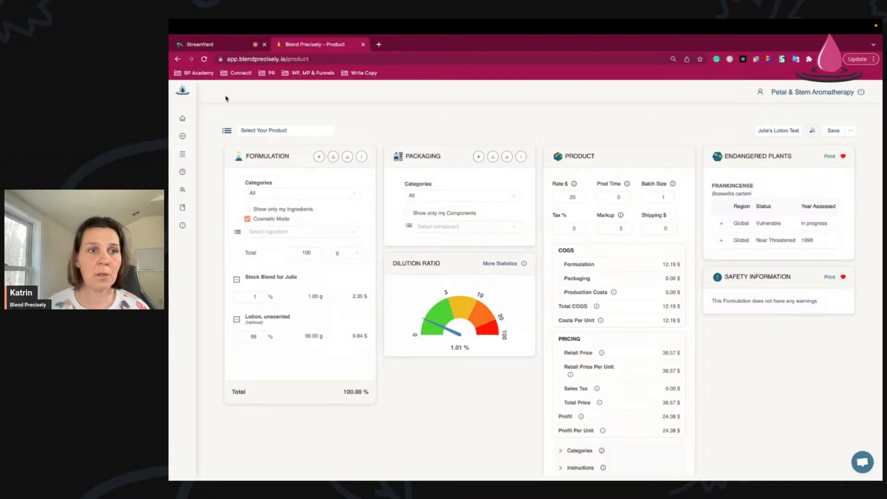
Switch to the StreamYard broadcast studio
click(228, 57)
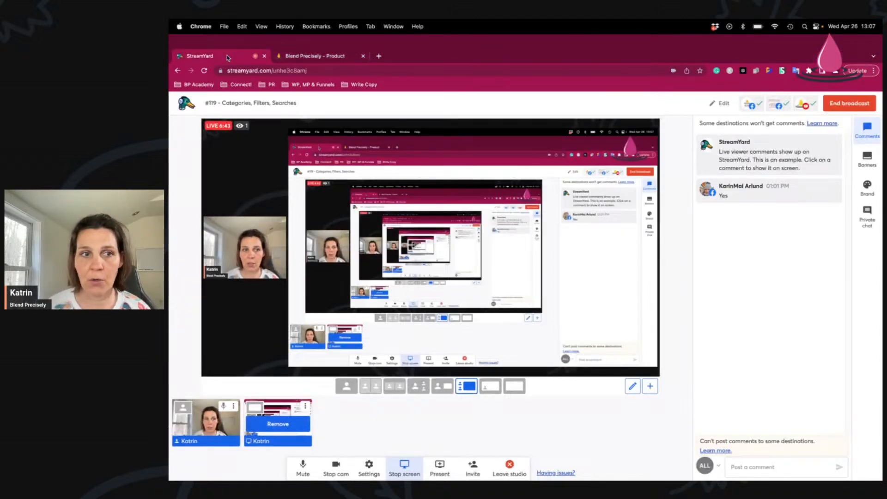
Switch back to Blend Precisely, try to turn off Cosmetic Mode, and clear the product form
click(320, 57)
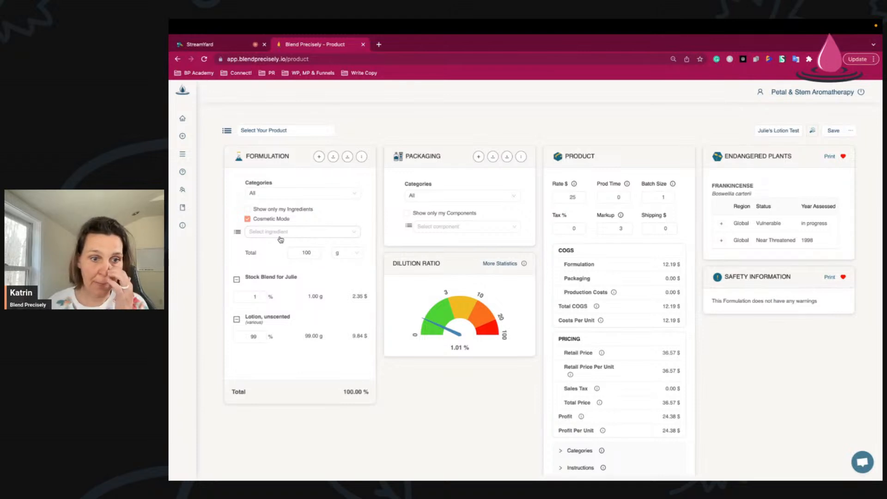
click(248, 220)
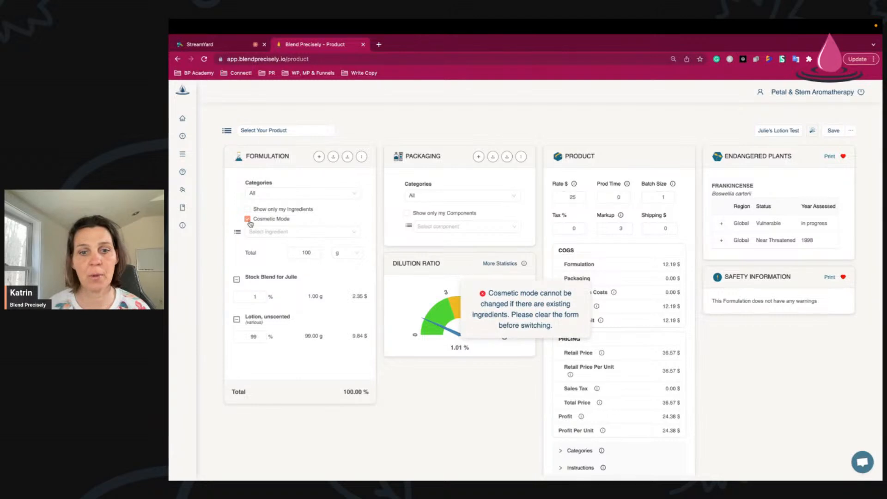
click(851, 131)
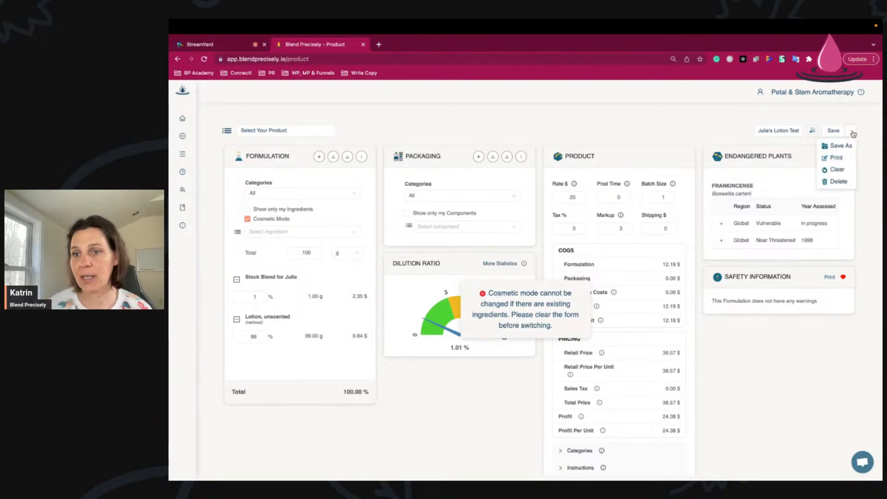
click(844, 168)
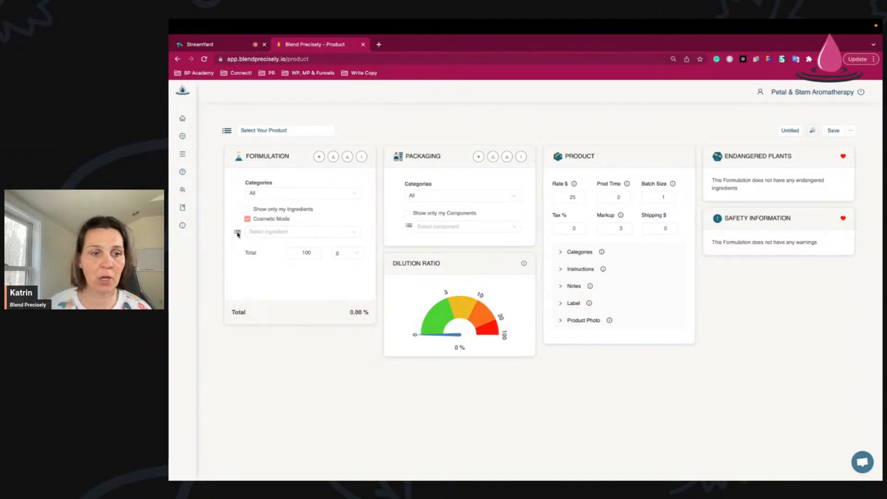
Filter the ingredient library by the therapeutic property anti-inflammatory
click(238, 233)
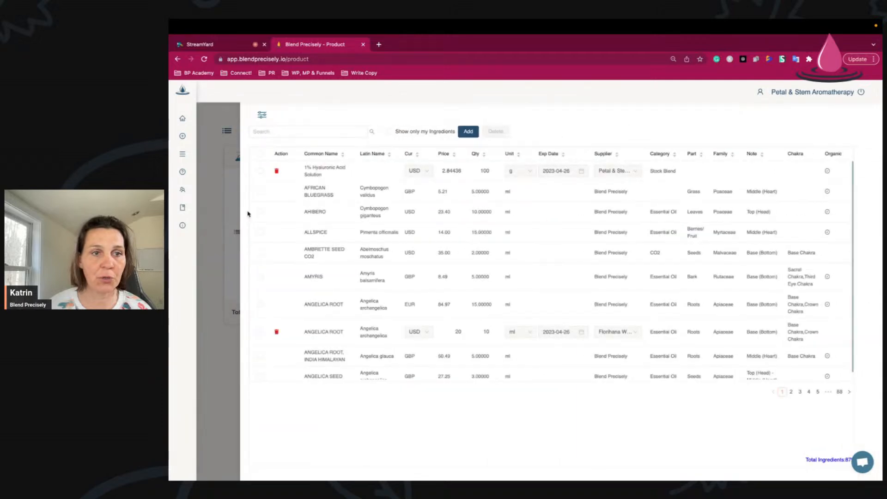
click(233, 233)
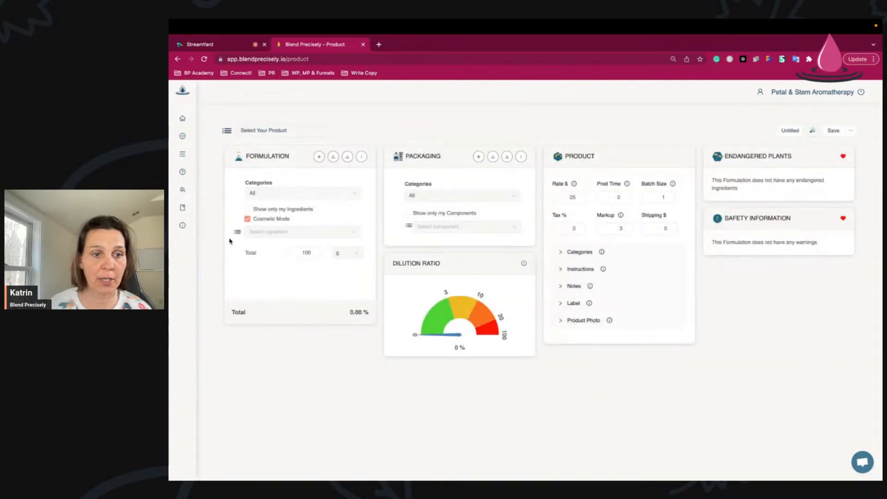
click(237, 233)
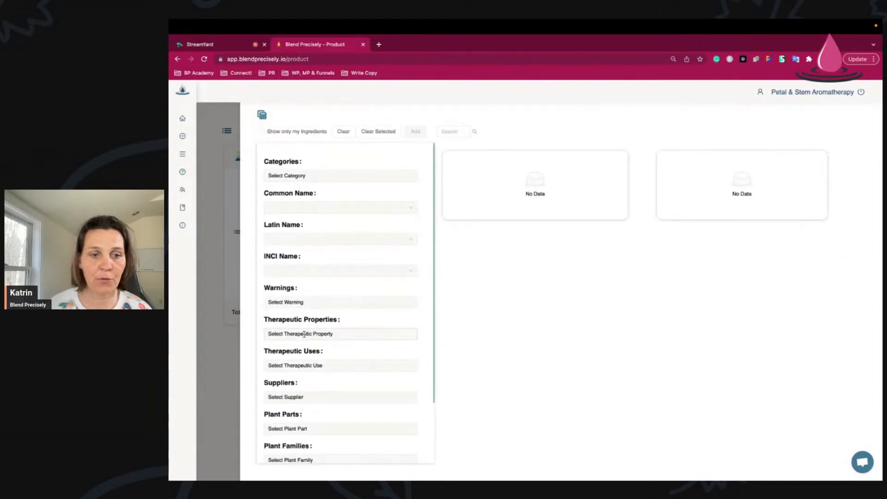
click(304, 334)
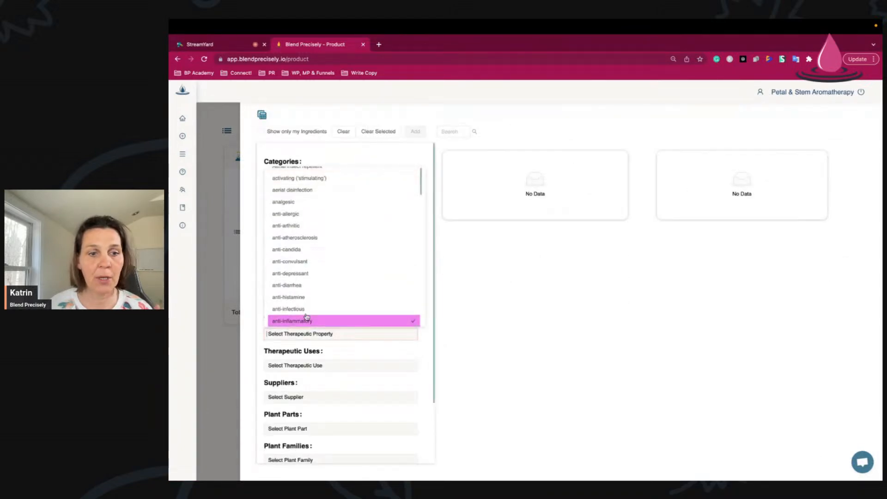
click(318, 322)
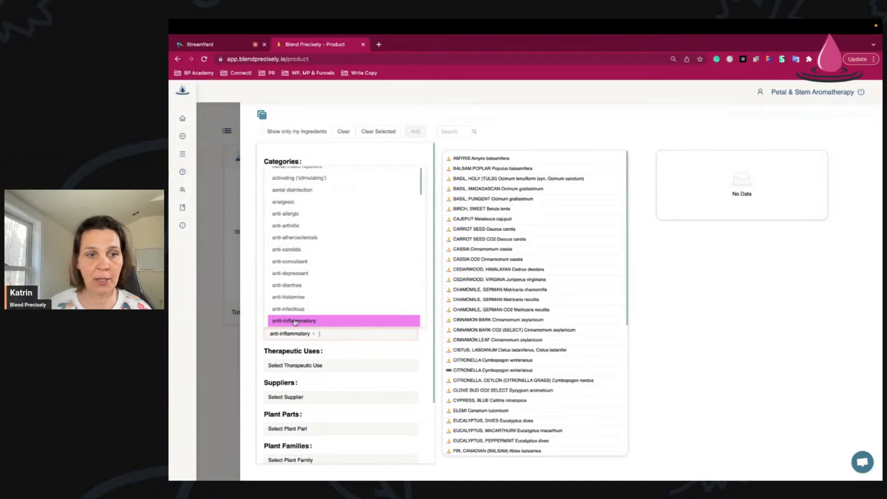
click(252, 326)
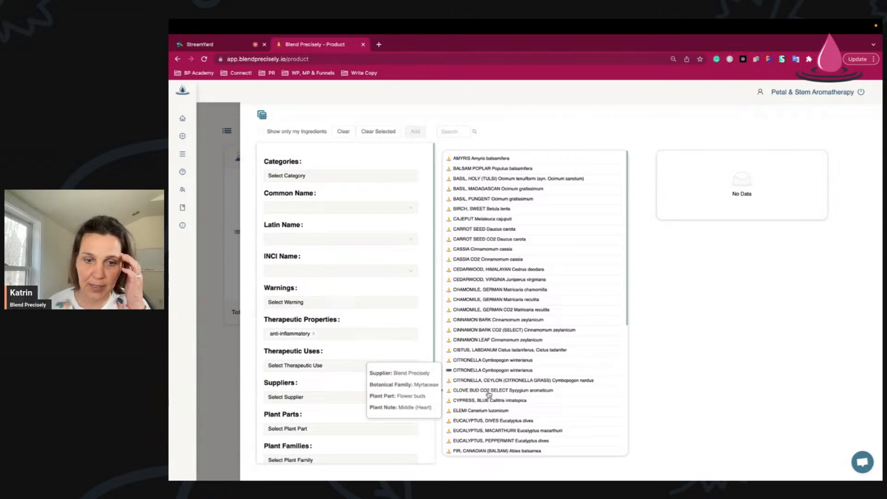
Select Carrot Seed, Chamomile, German (Matricaria recutita) and Frankincense (Boswellia carterii) from the anti-inflammatory ingredients
mouse_move(478, 231)
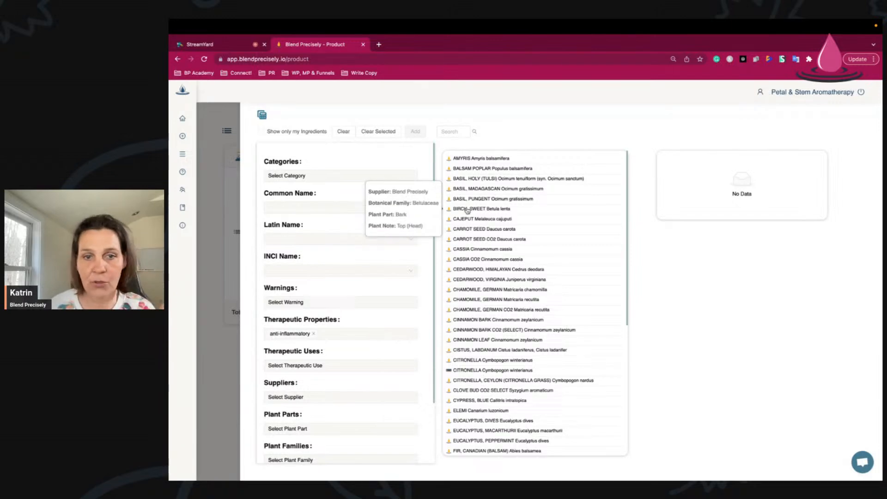
click(481, 230)
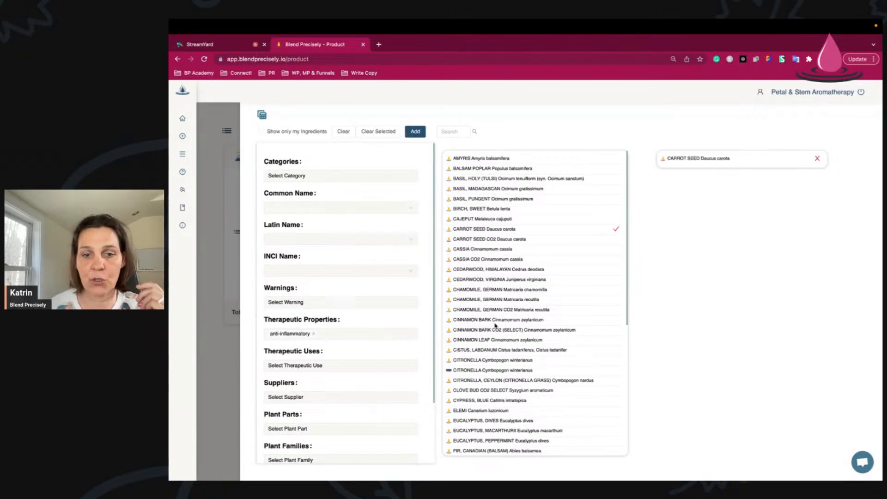
click(490, 300)
scroll(490, 416, down, 5)
click(479, 314)
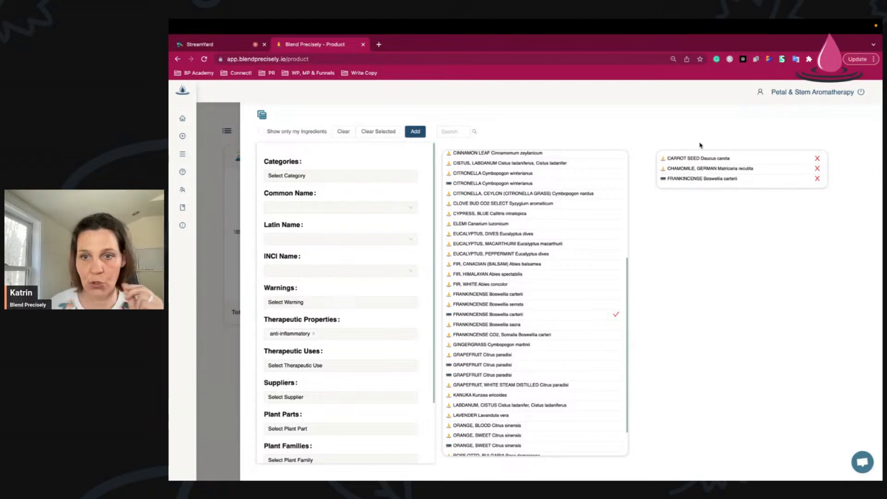
Narrow the ingredient results to the plant part Flowers, and add the three already selected oils to the formulation
scroll(296, 416, down, 2)
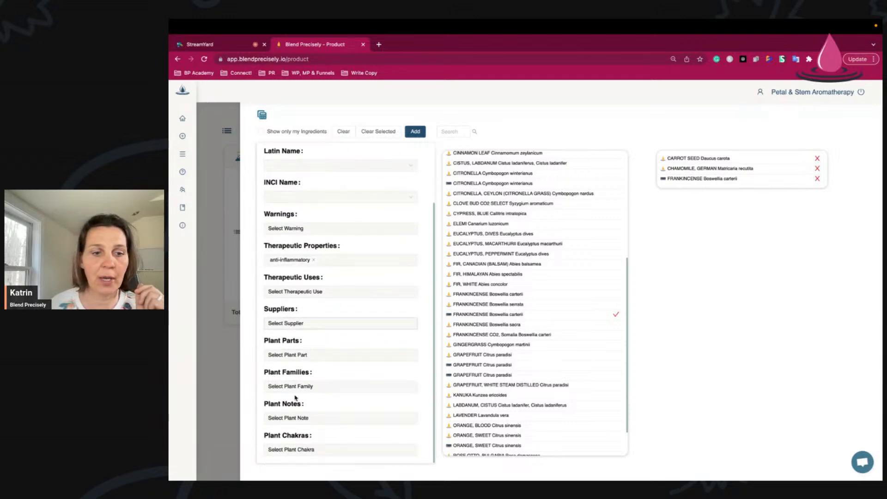
click(290, 356)
click(290, 314)
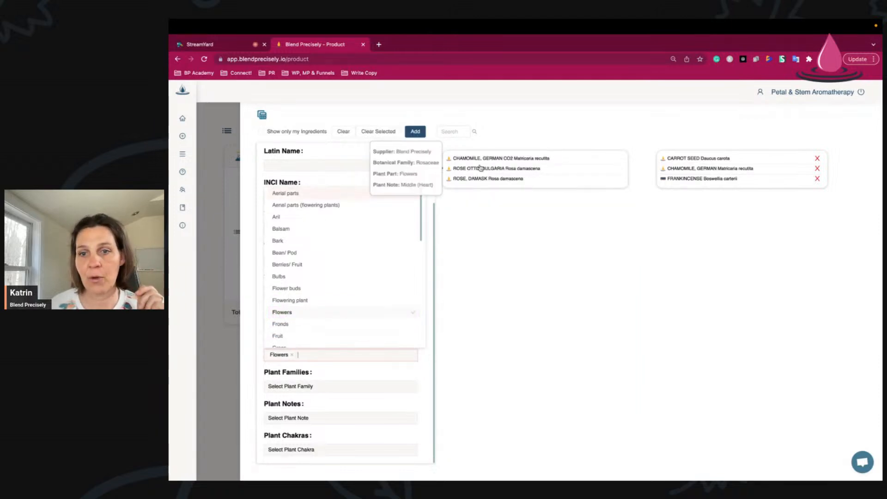
click(475, 325)
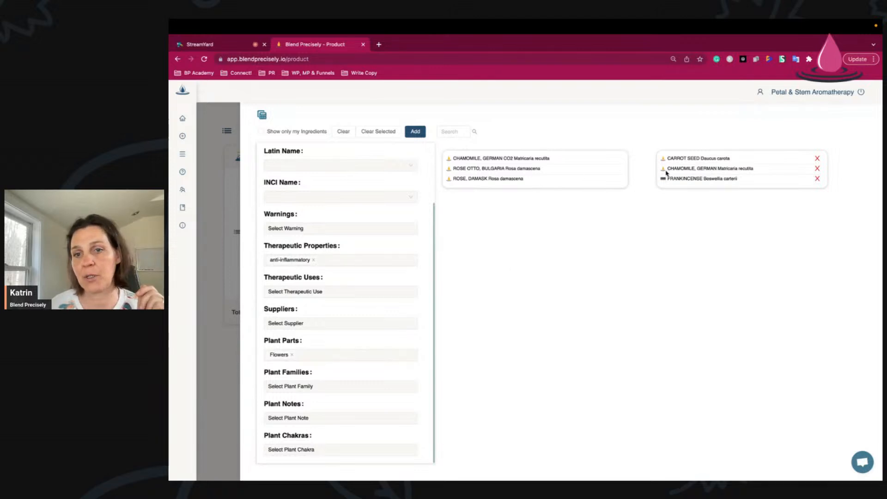
mouse_move(504, 183)
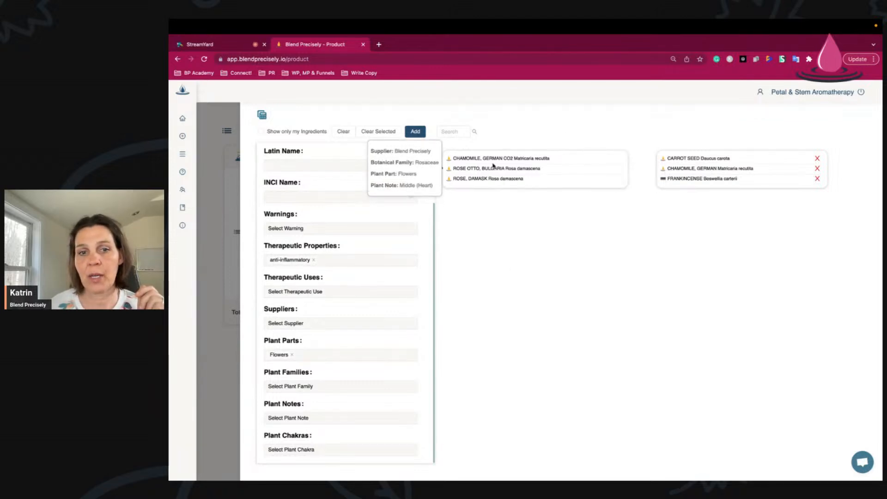
mouse_move(493, 160)
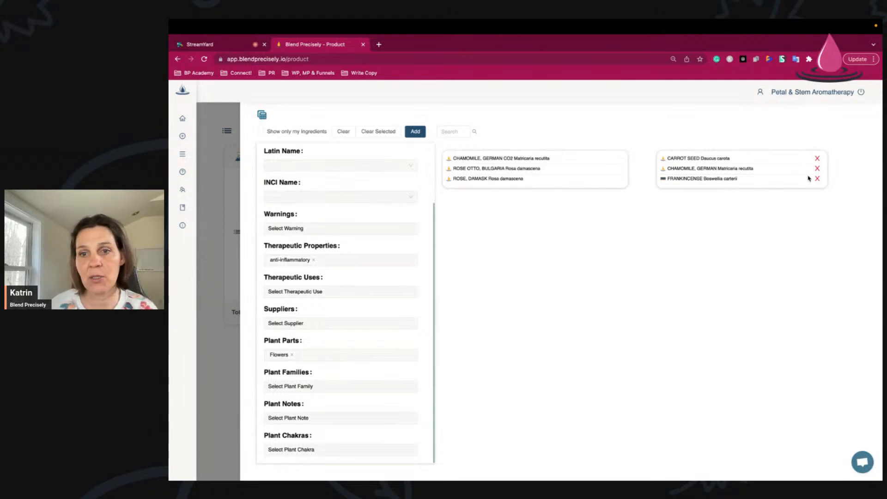
click(415, 133)
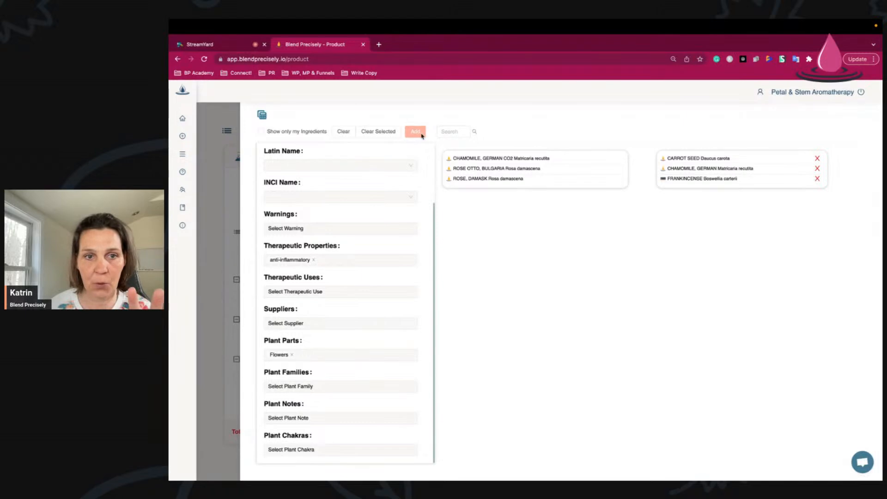
click(214, 297)
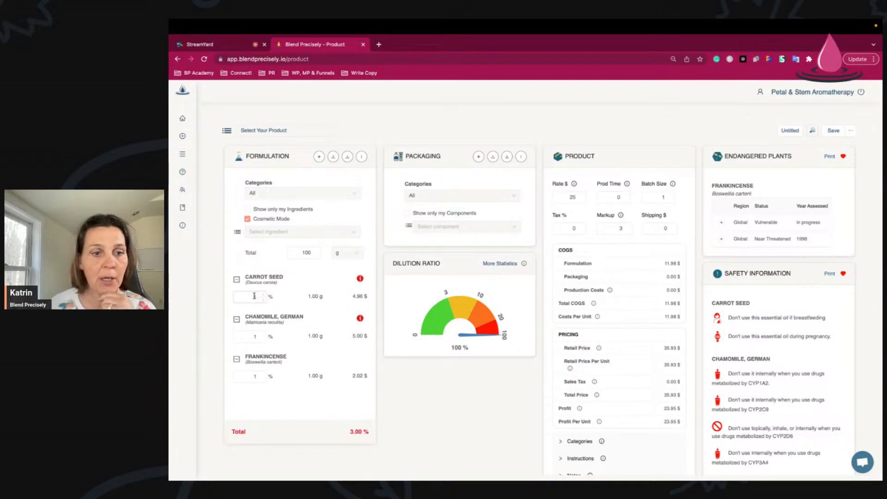
Set the shares to 25 % for carrot seed, 20 % for German chamomile and 100 % for frankincense
drag(257, 296, 247, 298)
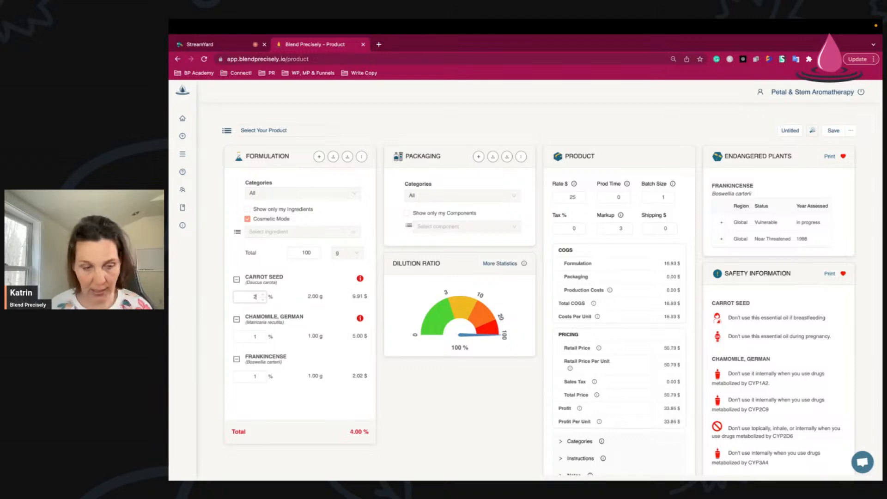
text(25)
key(Tab)
text(20)
key(Tab)
text(100)
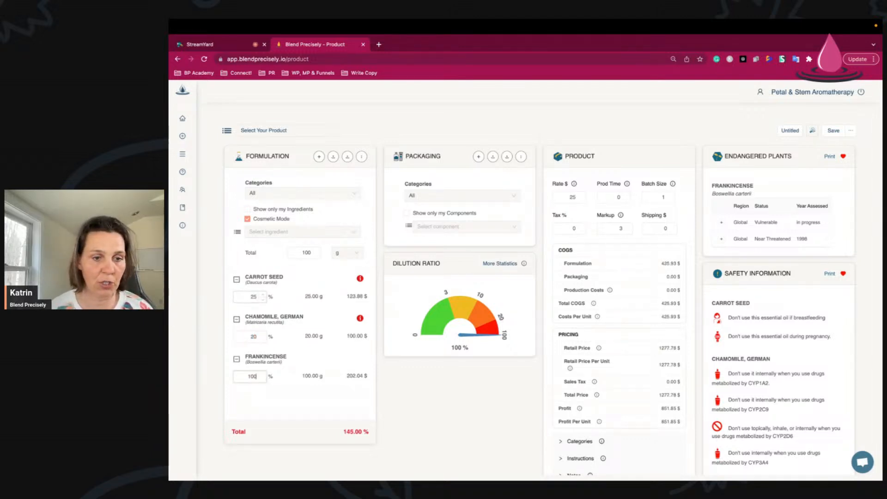
Limit the formulation's ingredient choices to the Carrier Oil category
click(260, 237)
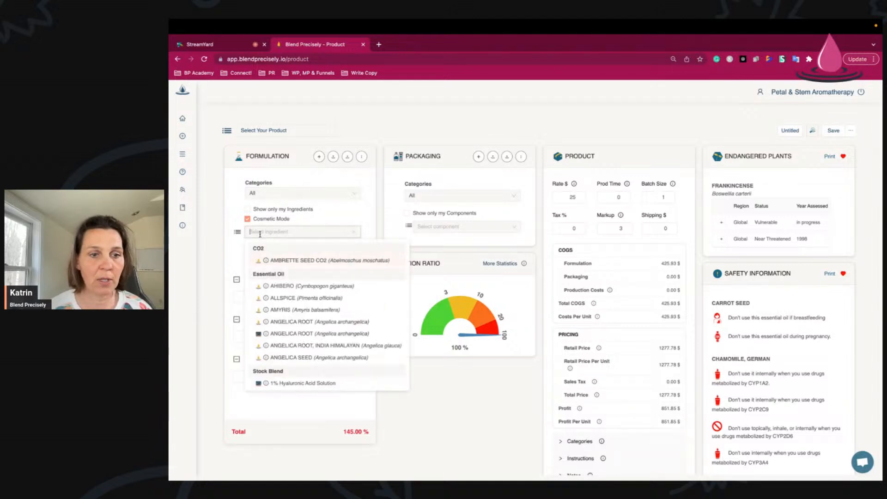
click(263, 192)
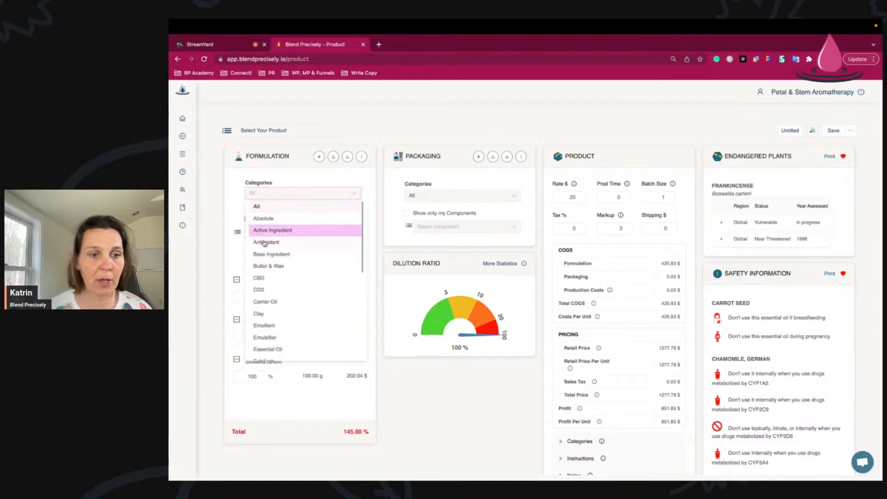
click(276, 301)
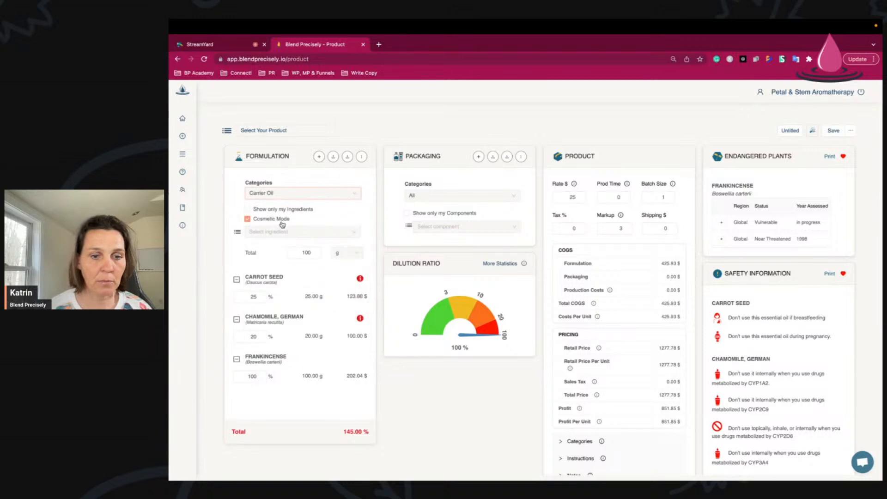
Set the frankincense share to 20 %
click(260, 375)
drag(246, 376, 263, 382)
text(20)
click(292, 411)
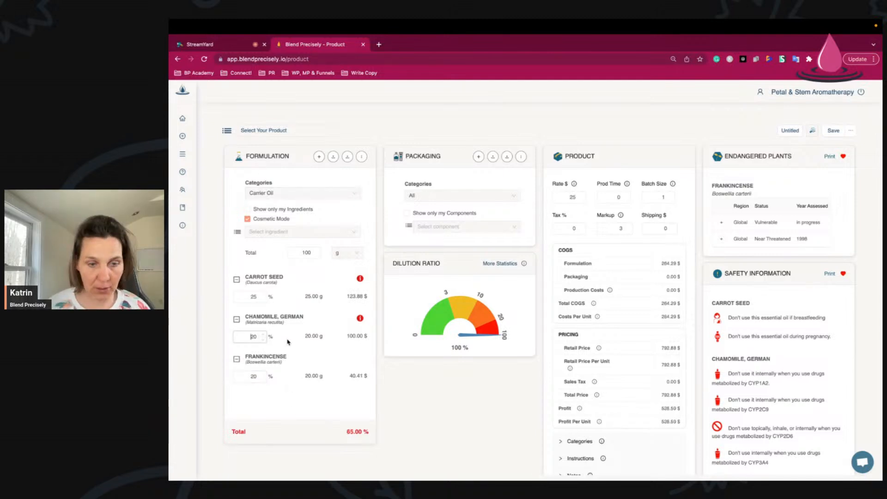
Set the shares of German chamomile, frankincense and carrot seed to 2 % each
text(20)
key(BackSpace)
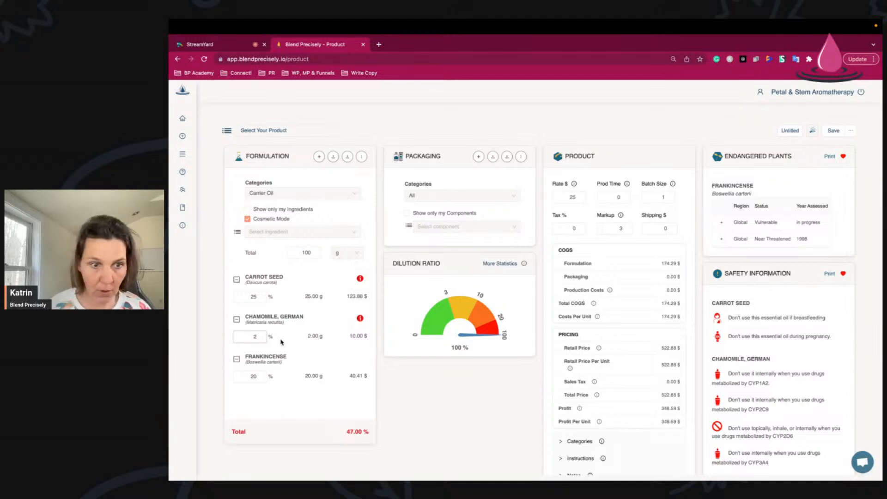
drag(257, 375, 247, 375)
text(2)
click(257, 296)
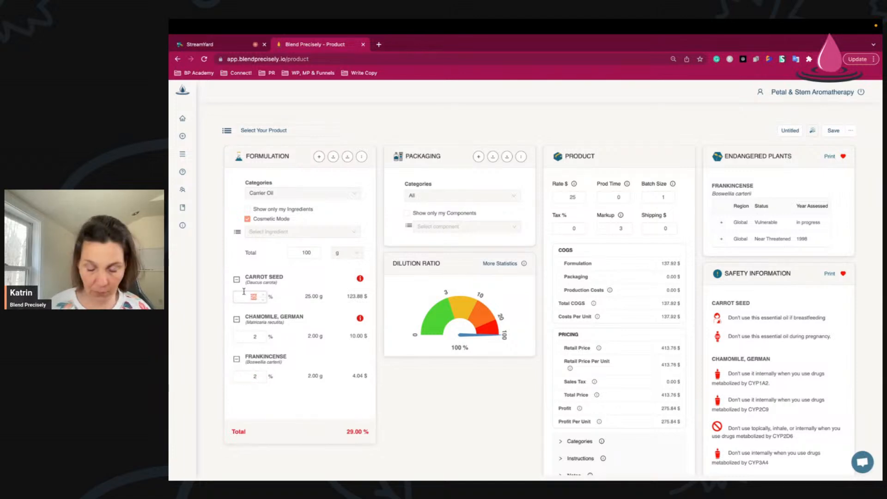
key(BackSpace)
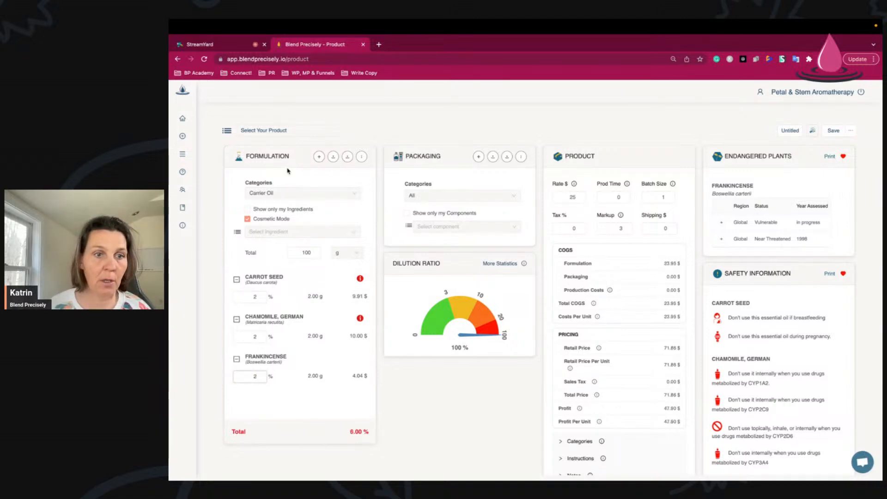
Add the carrier oil Almond Oil, sweet to the formulation and set its share to 94 %
click(284, 232)
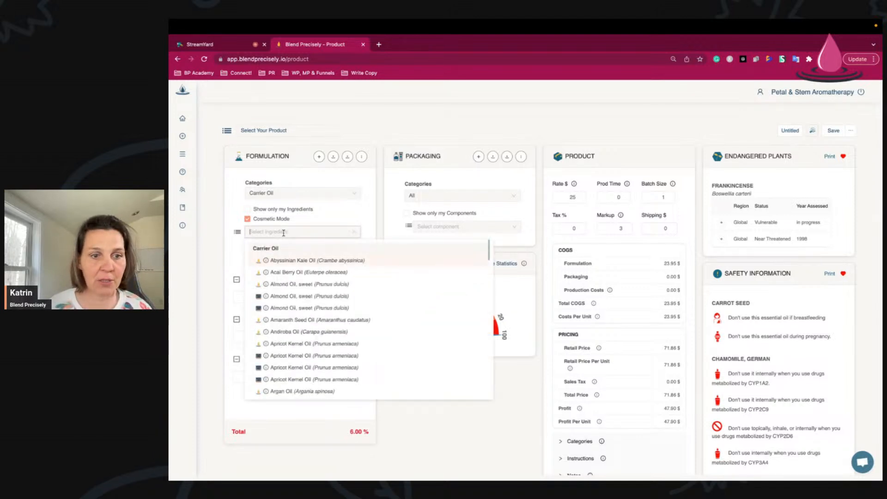
click(303, 286)
scroll(243, 373, down, 1)
click(254, 359)
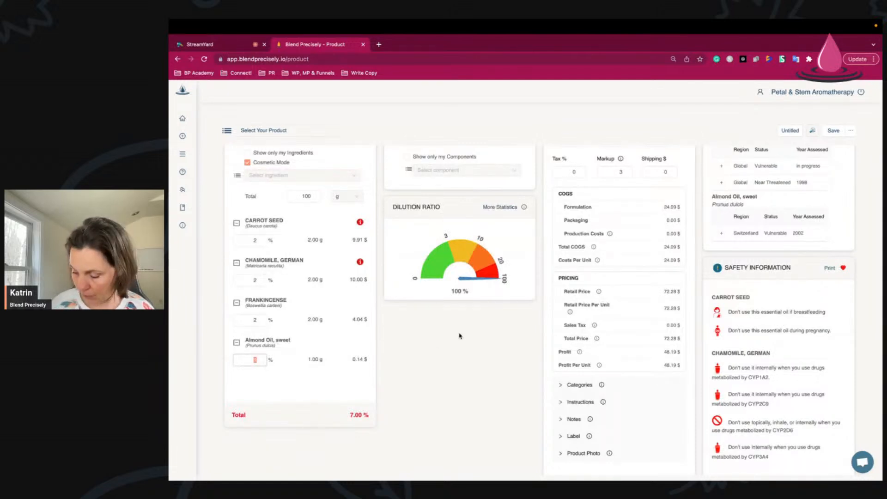
text(94)
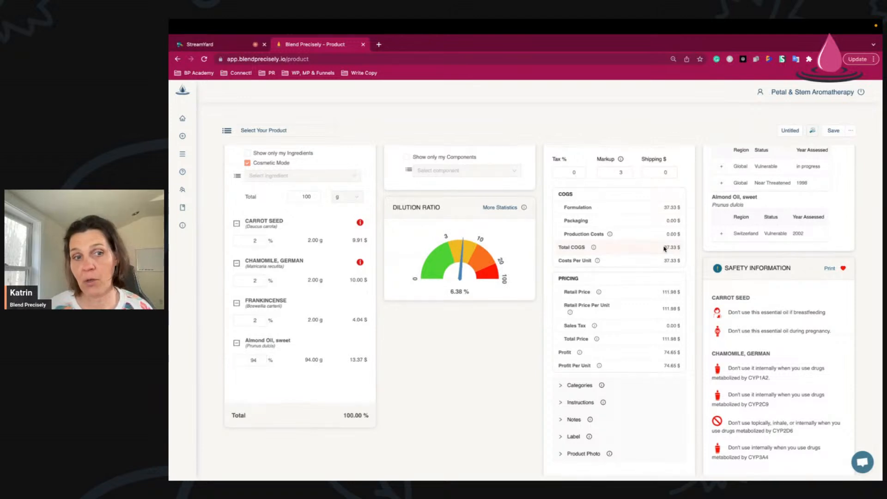
Name the formulation "Antiflam Almond Oil" and save it
scroll(609, 229, up, 1)
click(791, 131)
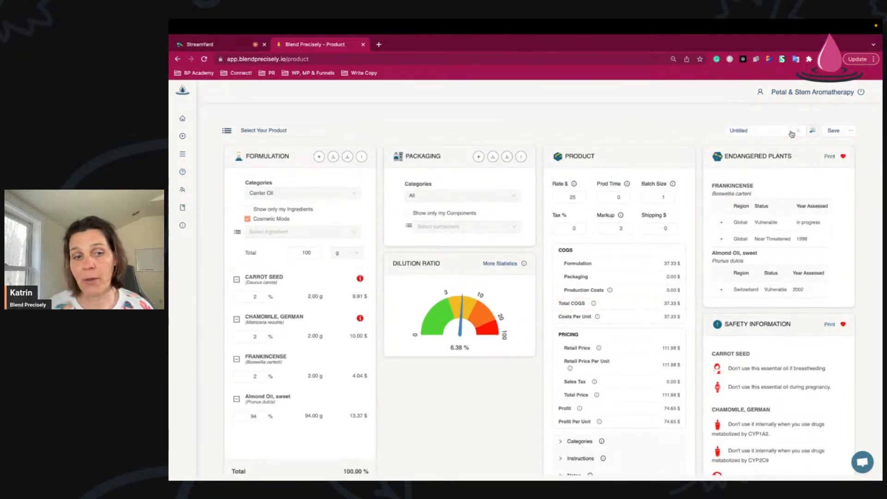
drag(775, 130, 735, 130)
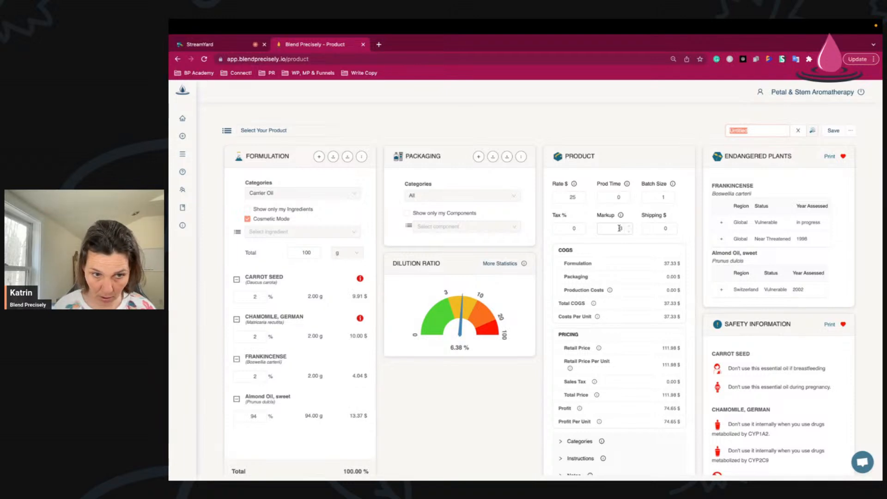
text(Ant)
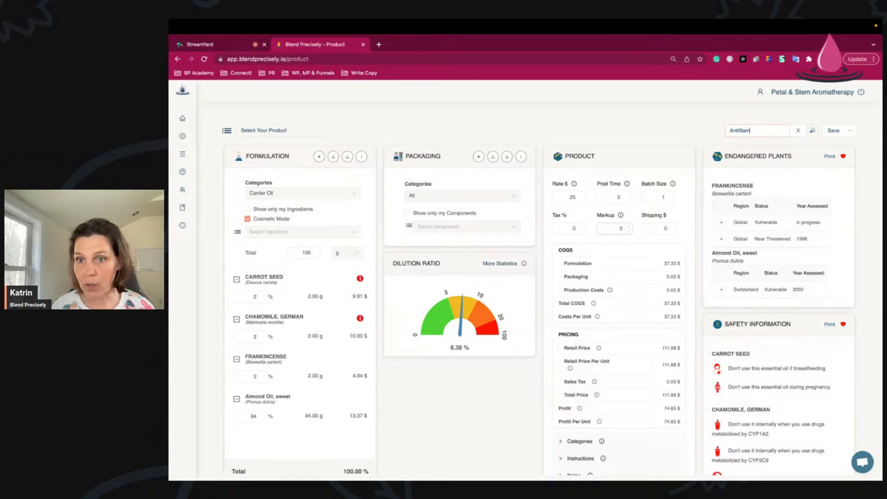
text(am)
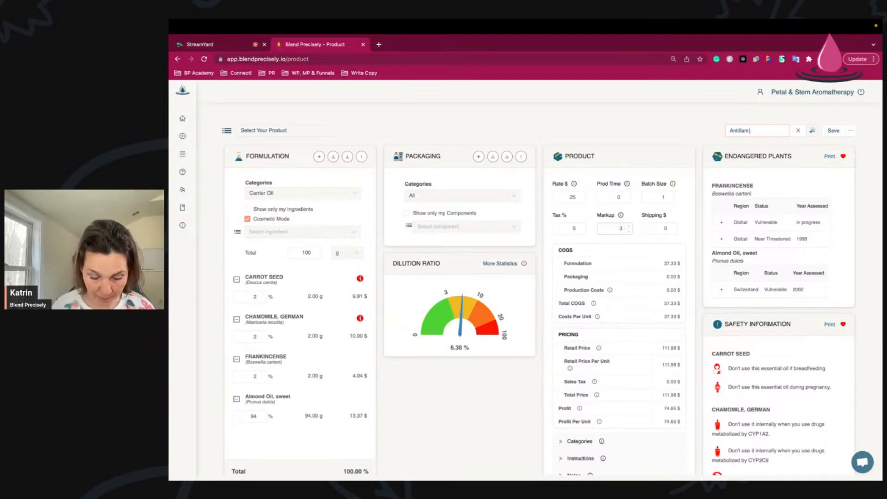
text( Almond Oil)
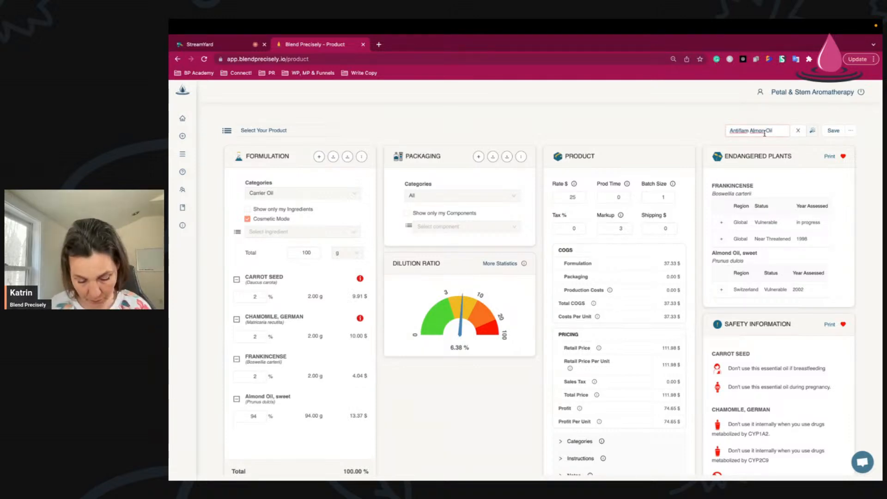
click(834, 132)
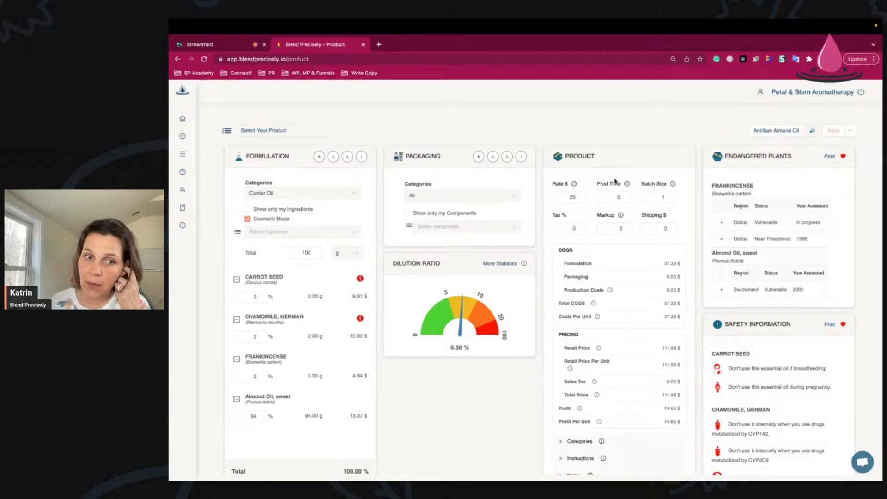
Set the formulation total to 10 g and delete the Antiflam Almond Oil recipe
double_click(299, 253)
text(10)
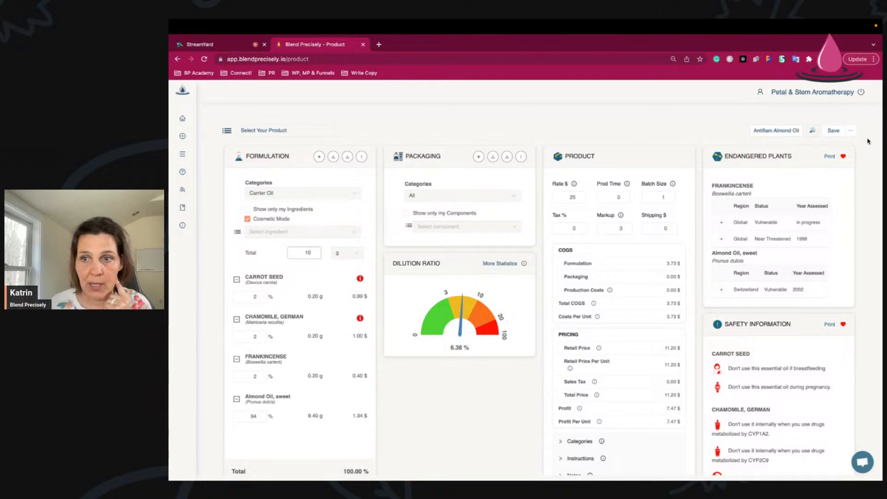
click(851, 134)
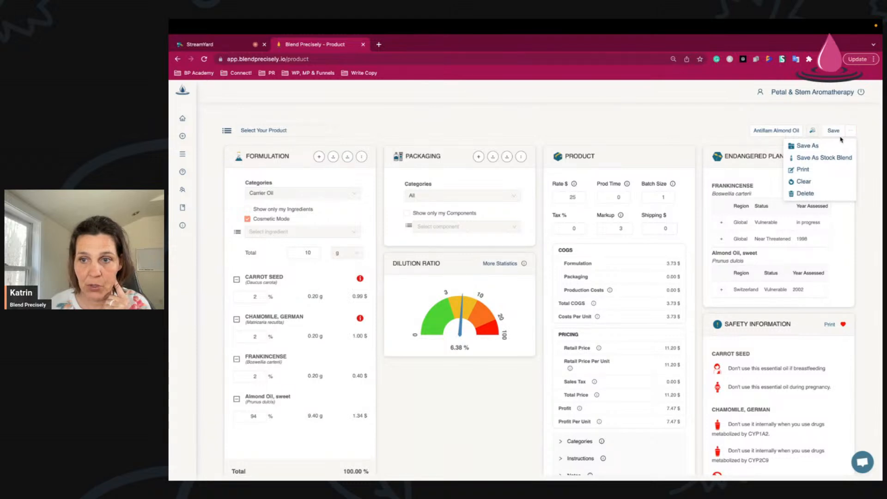
click(806, 193)
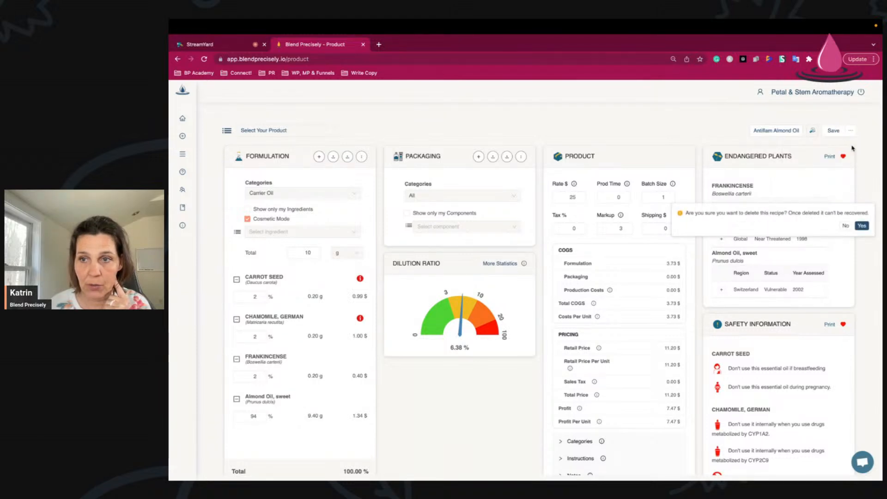
click(862, 226)
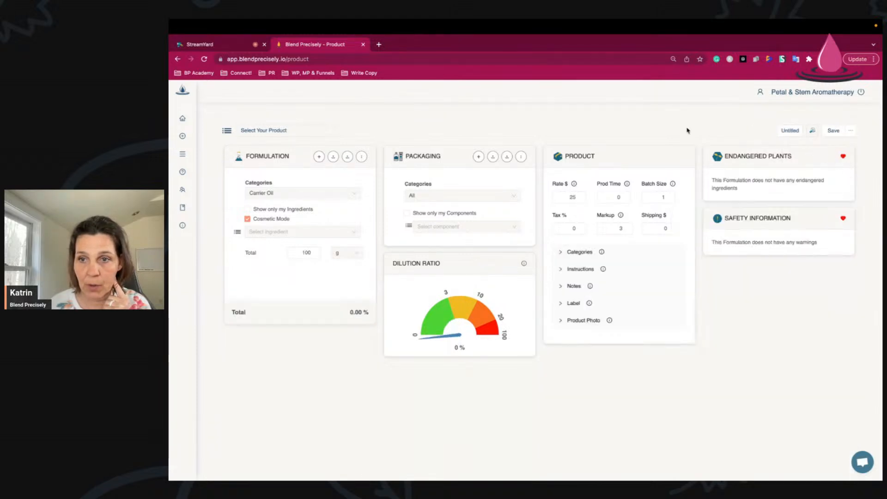
Limit the ingredient choices to the Stock Blend category and add the saved personalised stock blend to the formulation
click(284, 194)
scroll(285, 273, down, 5)
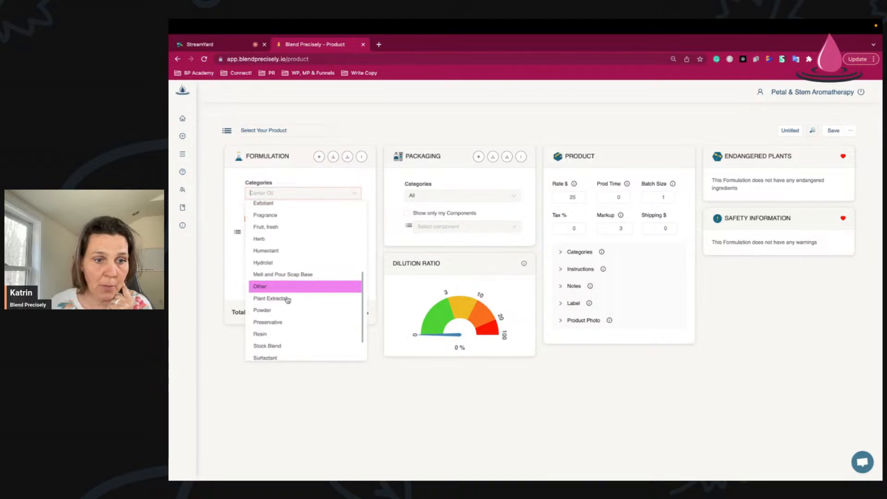
click(287, 345)
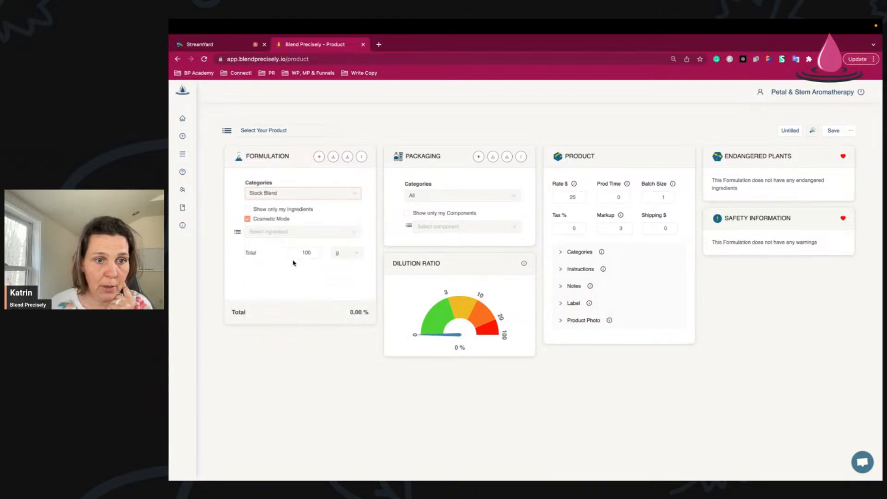
click(291, 232)
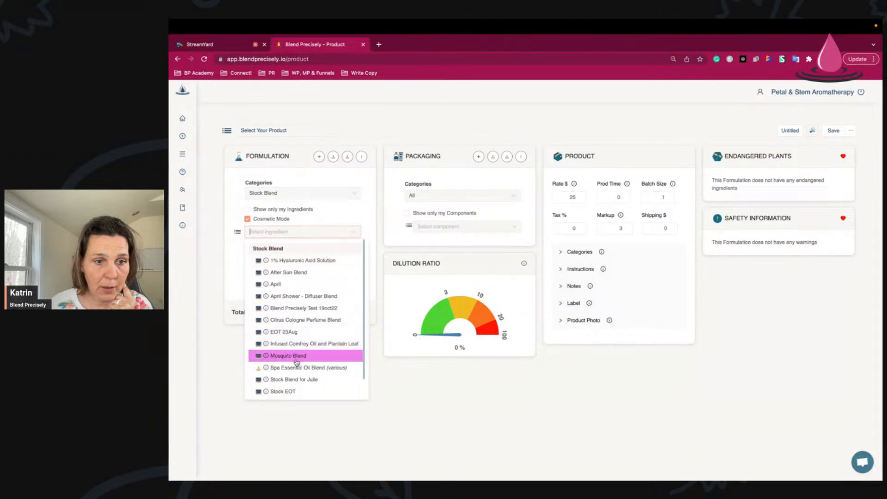
click(298, 380)
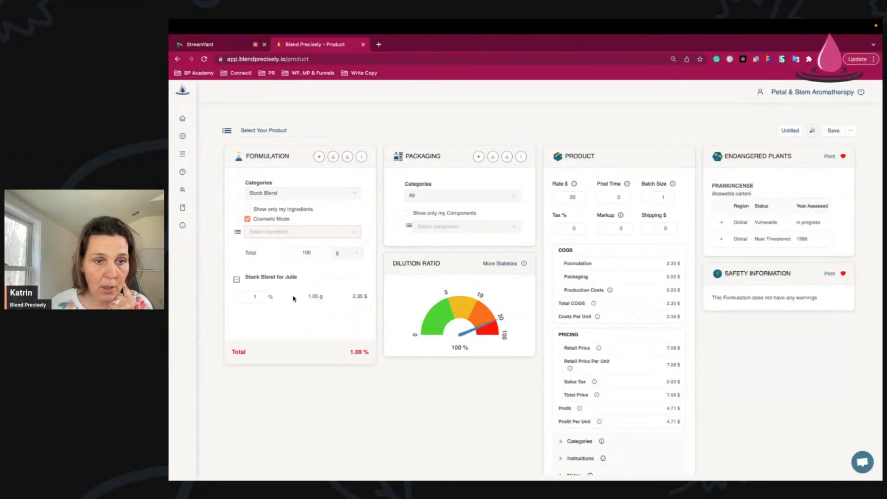
Reload the product page to clear the formulation and turn off Cosmetic Mode
click(247, 219)
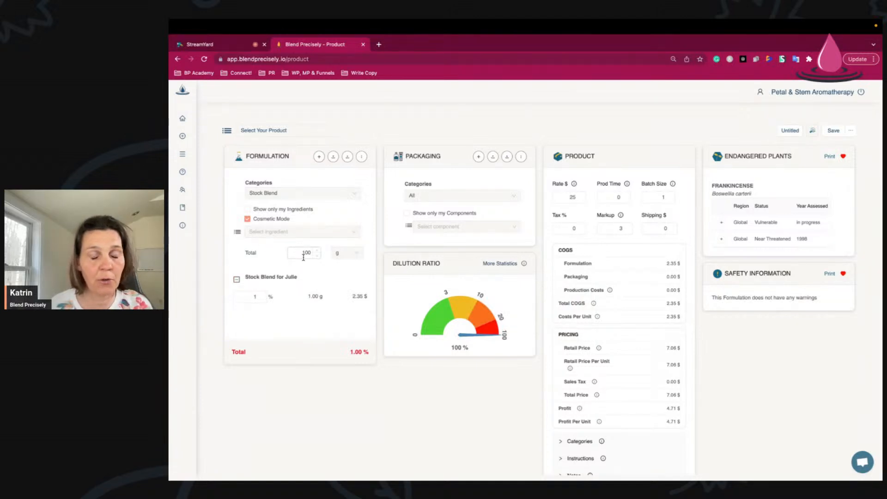
click(247, 219)
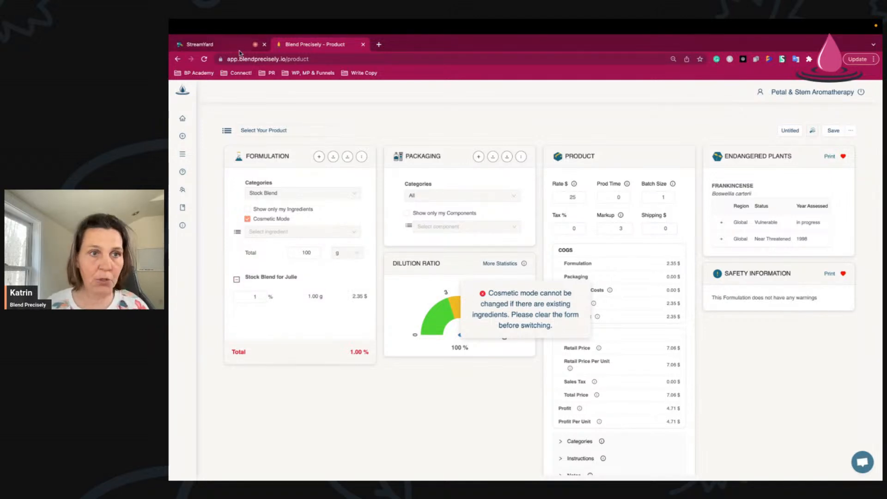
click(204, 60)
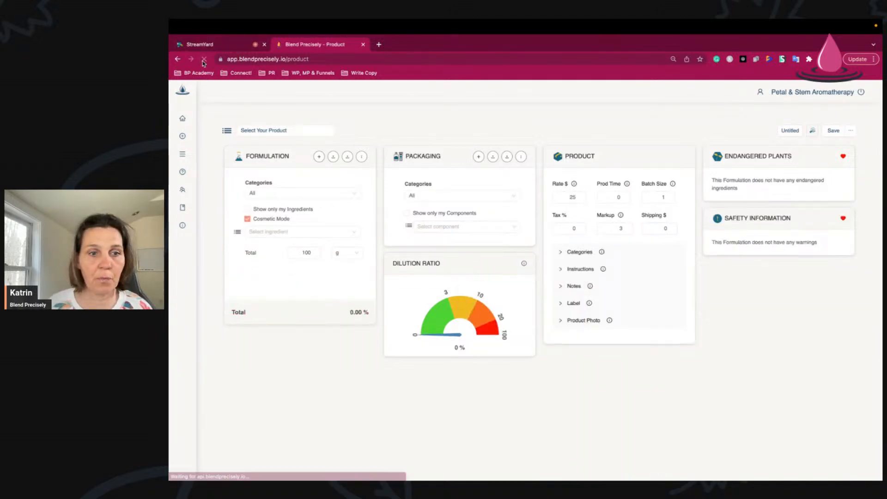
click(247, 220)
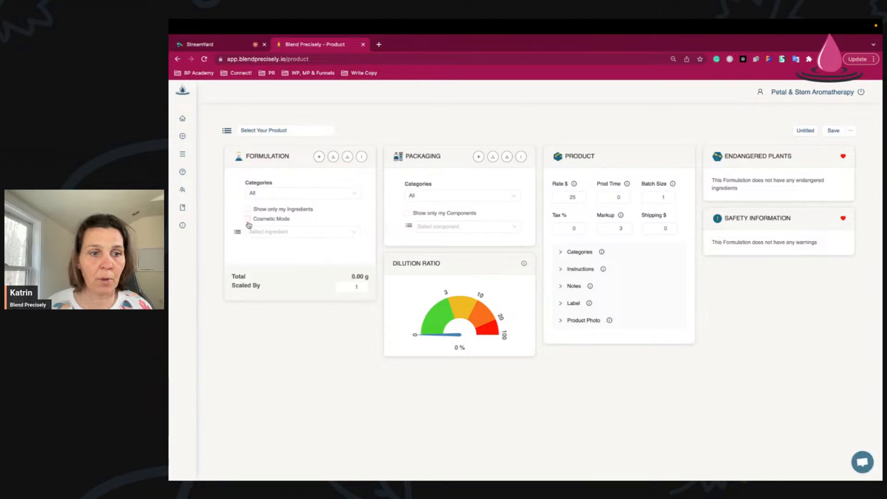
Open the saved personalised stock blend of helichrysum, sweet marjoram and frankincense and highlight its formulation cost
click(273, 130)
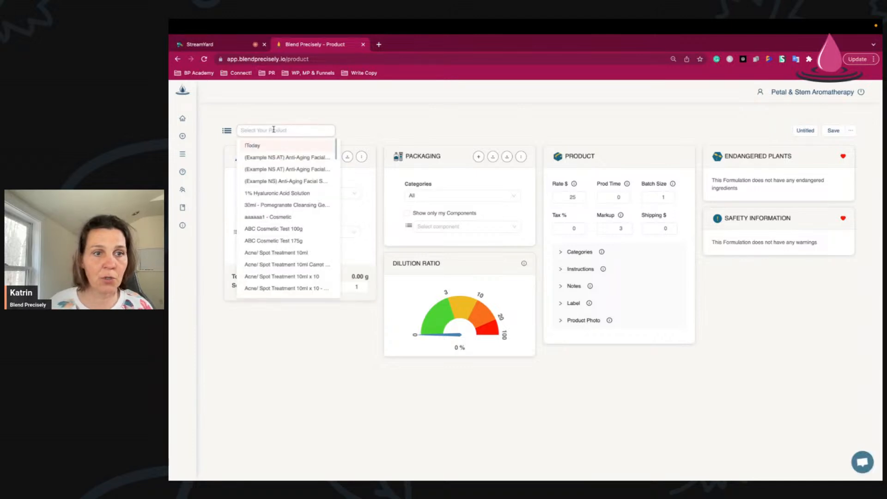
text(iuli)
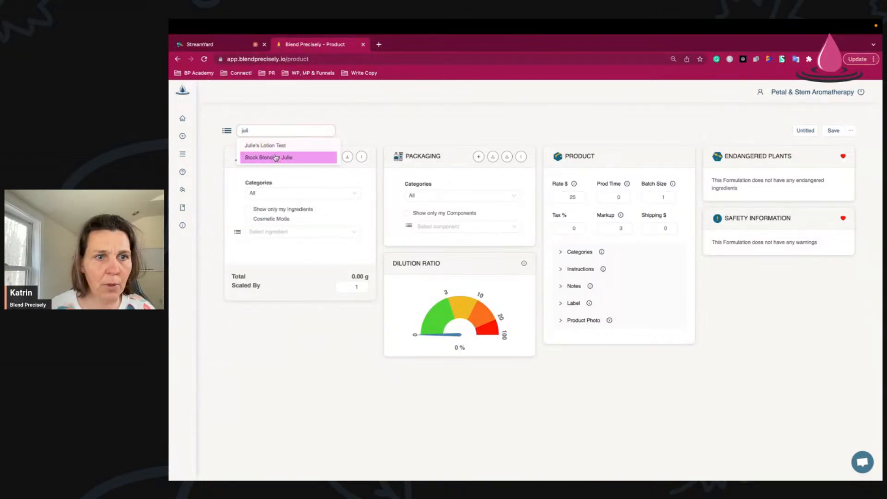
click(283, 158)
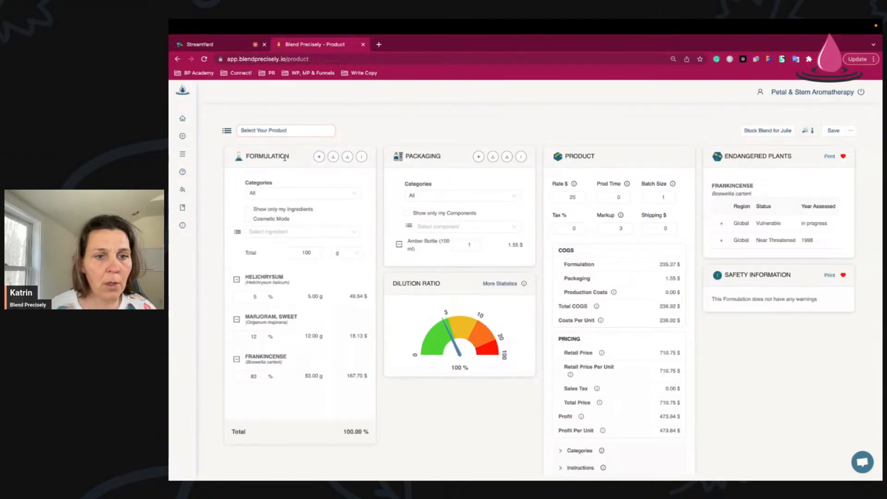
double_click(301, 255)
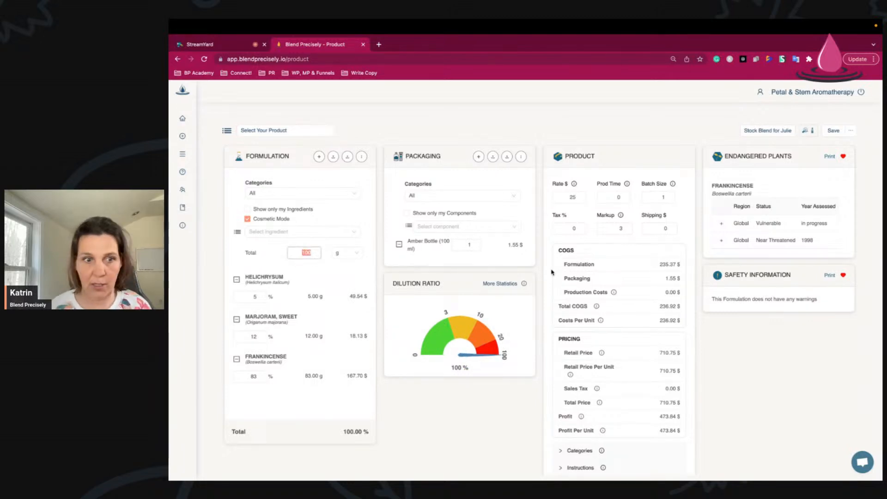
drag(655, 264, 677, 264)
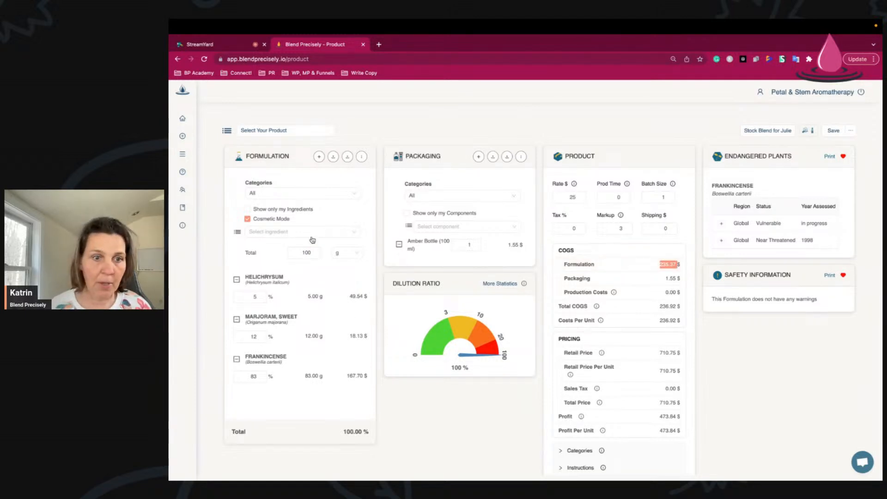
Set the stock blend's total to 10 g and save it, accepting the update of formulations that use it
double_click(309, 253)
text(10)
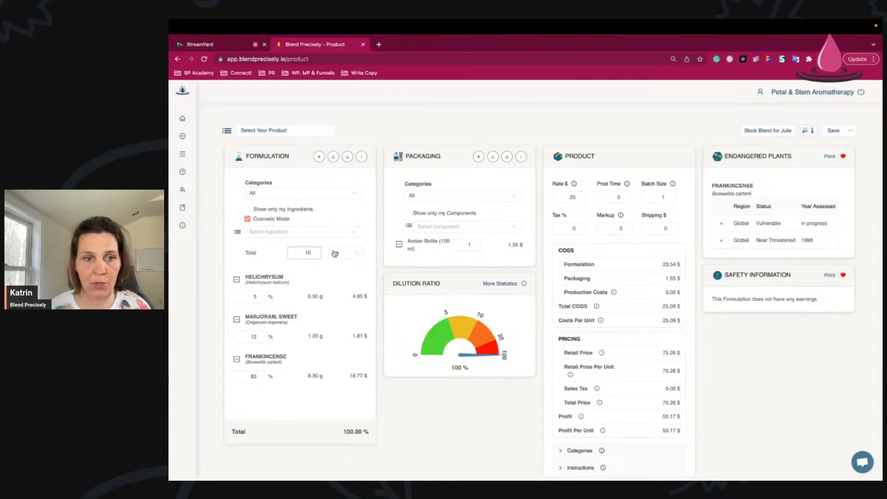
click(834, 132)
click(598, 304)
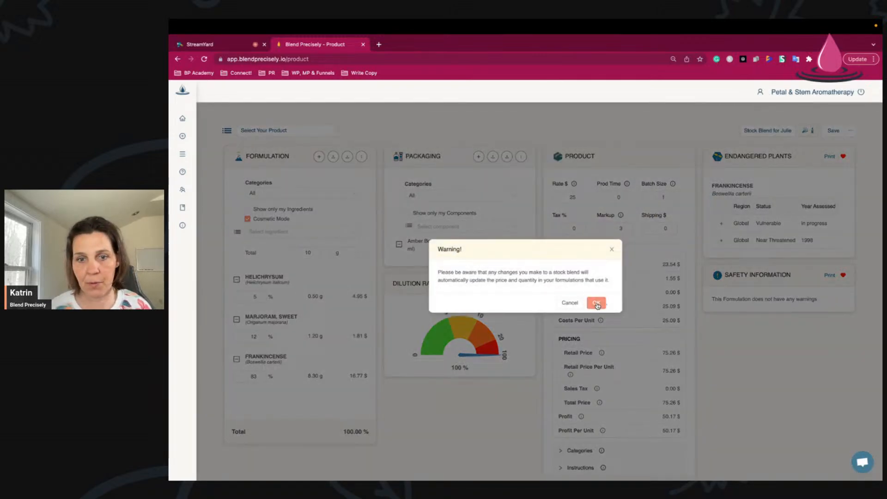
drag(613, 285, 435, 277)
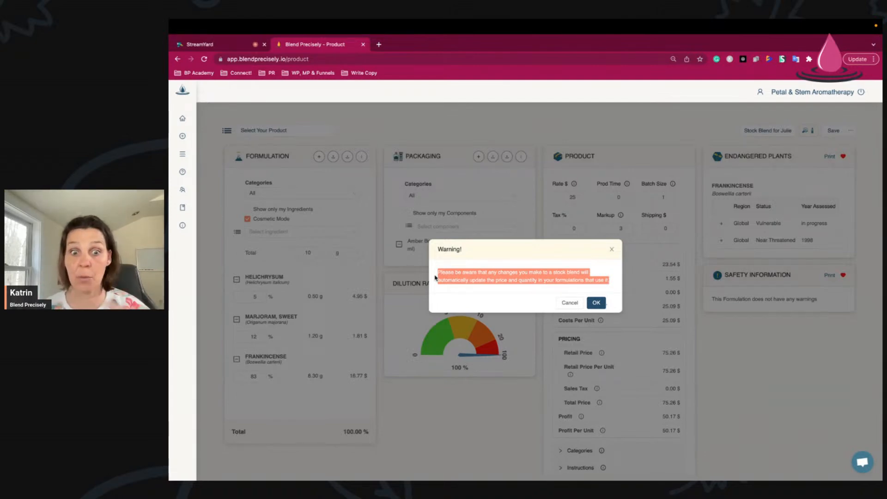
click(597, 303)
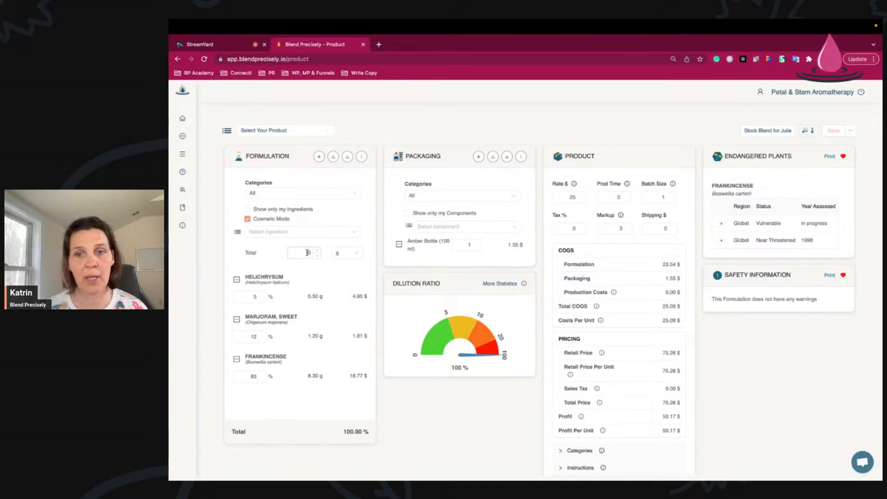
Replace the stock blend's 100 ml packaging bottle with Amber Bottle (10 ml) and save the change
click(399, 244)
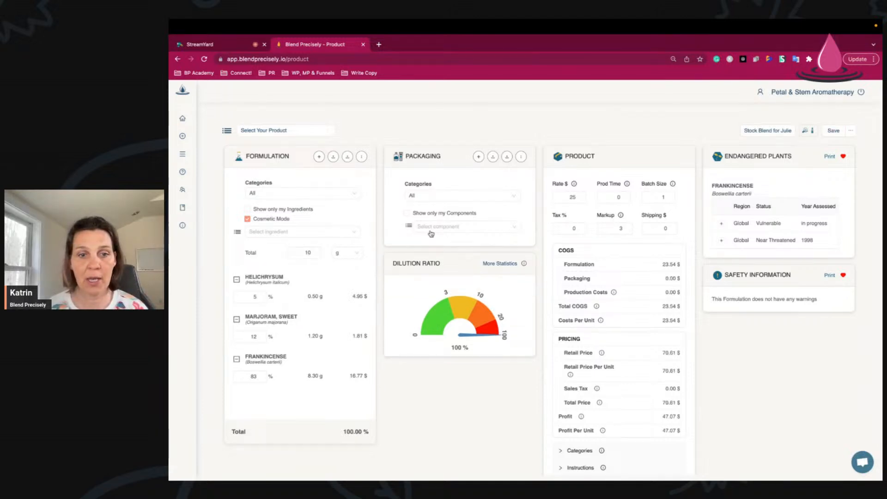
click(427, 227)
click(458, 314)
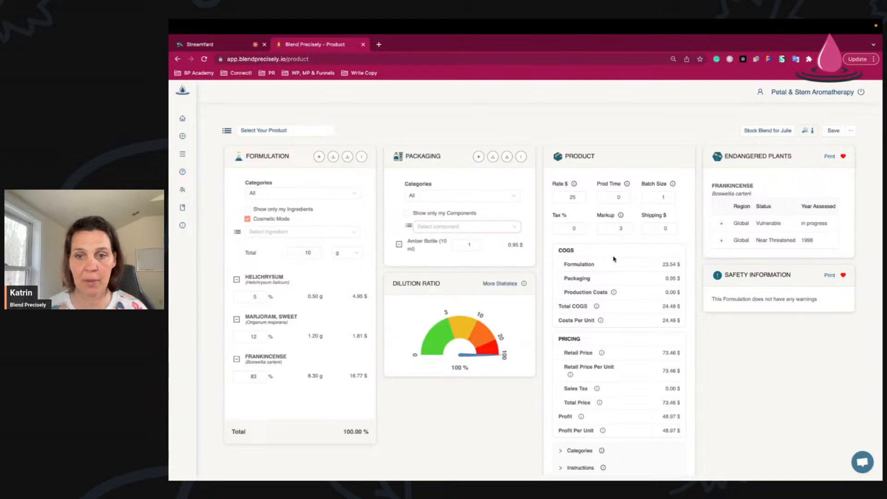
click(833, 130)
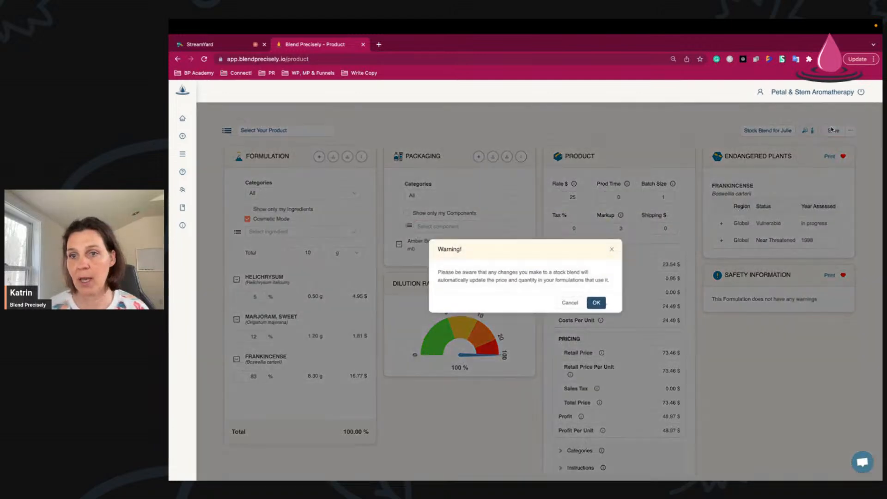
click(596, 303)
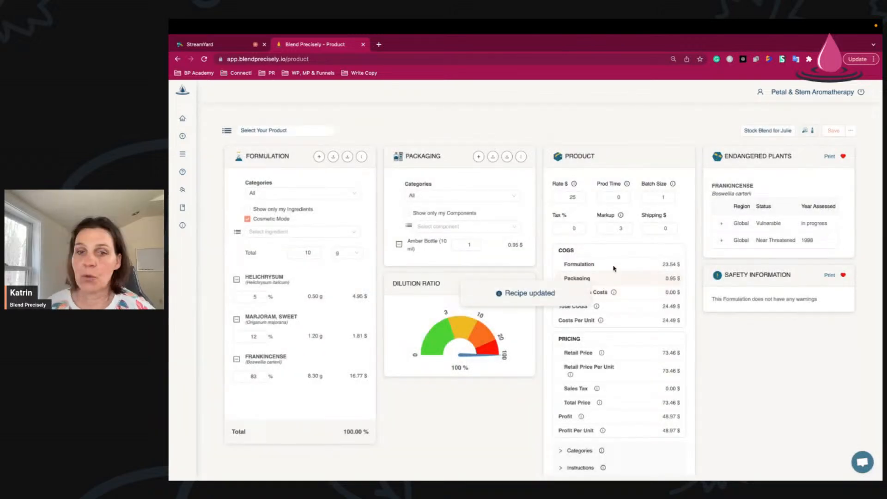
Open the detailed ingredient search for the formulation and look through its category filter choices
click(238, 232)
click(262, 117)
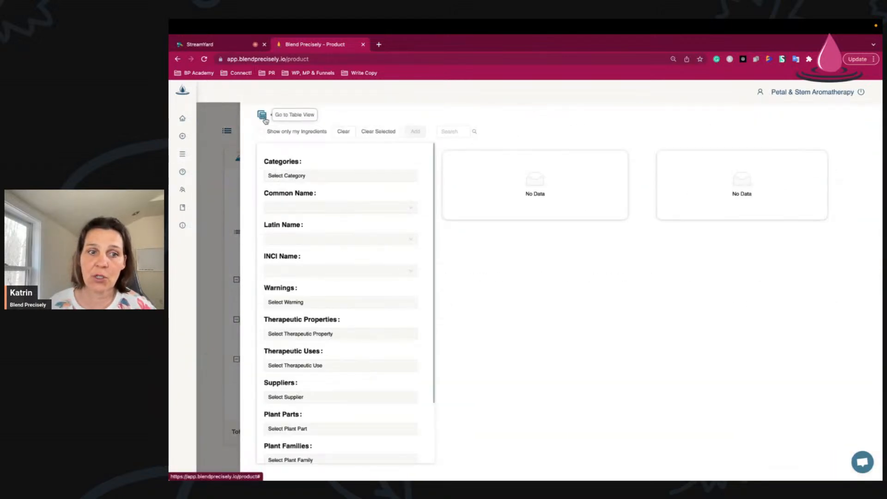
click(324, 176)
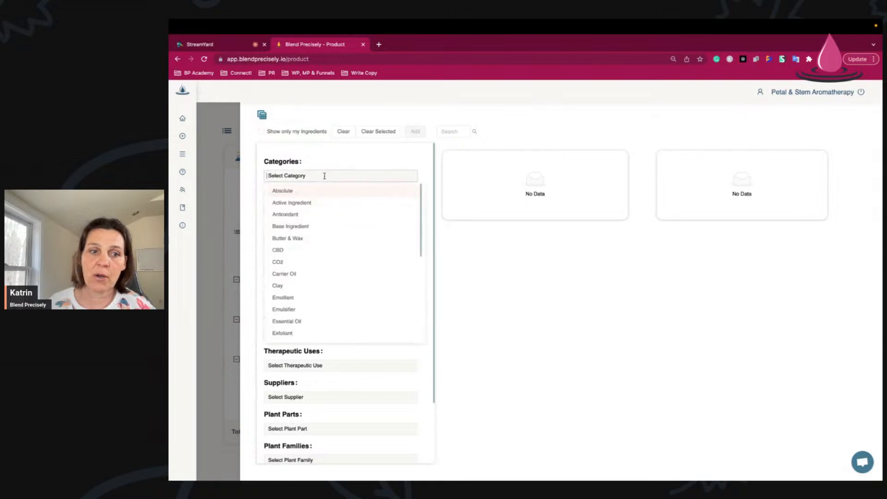
click(292, 274)
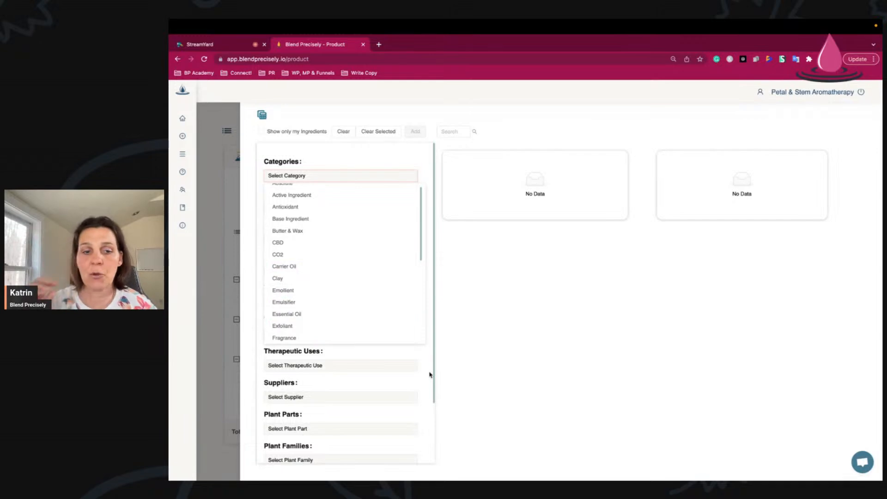
click(487, 220)
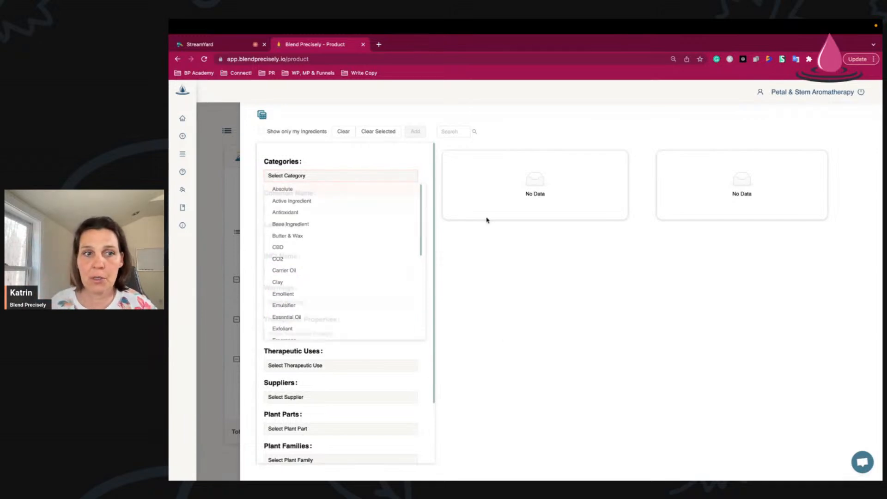
Close the detailed ingredient search and return to the list of saved formulations to browse its entries
click(261, 115)
click(225, 116)
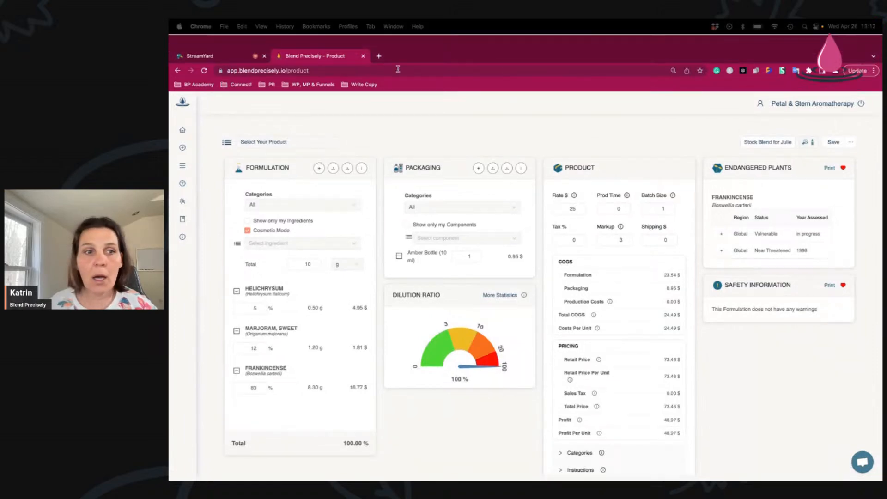
mouse_move(187, 143)
click(201, 159)
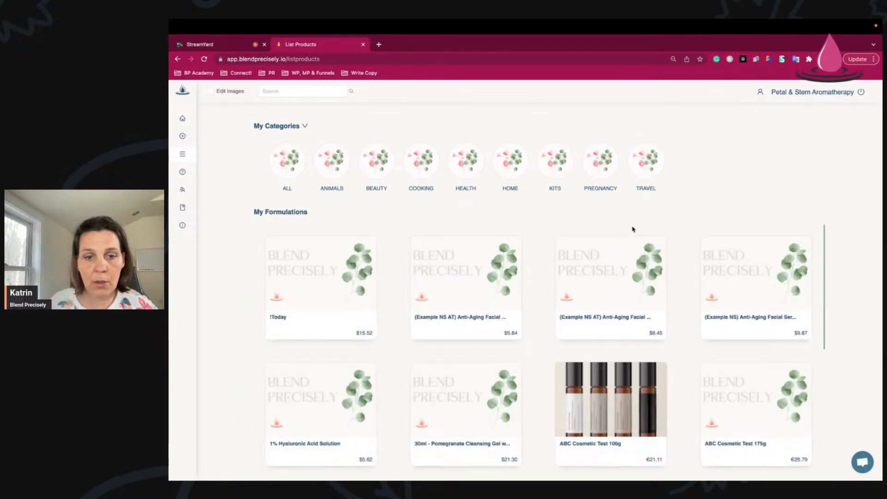
scroll(634, 229, down, 3)
scroll(634, 229, up, 3)
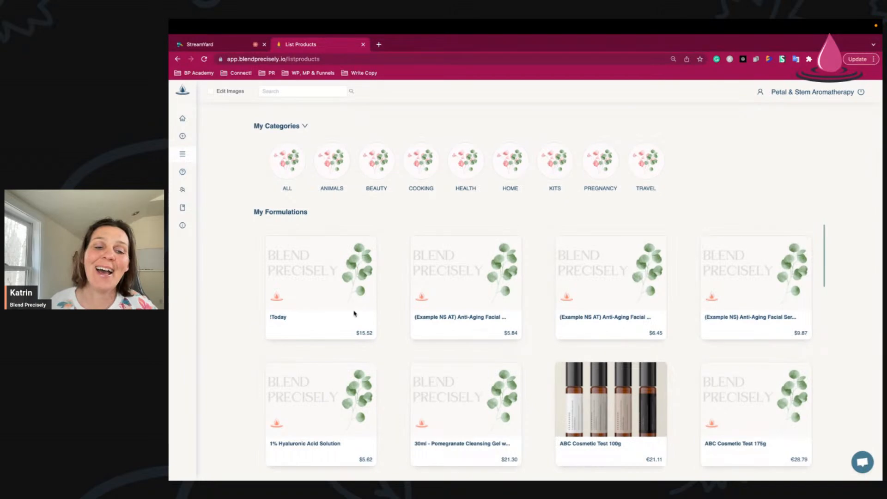
scroll(645, 293, down, 3)
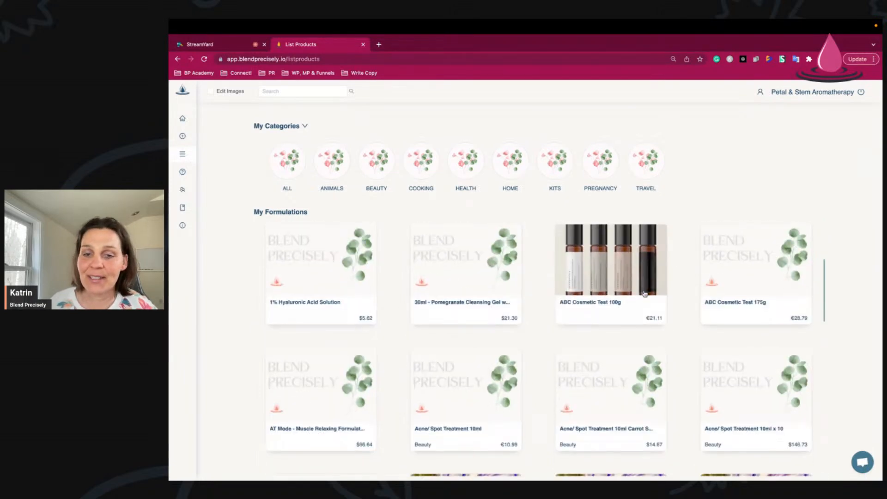
scroll(645, 293, up, 3)
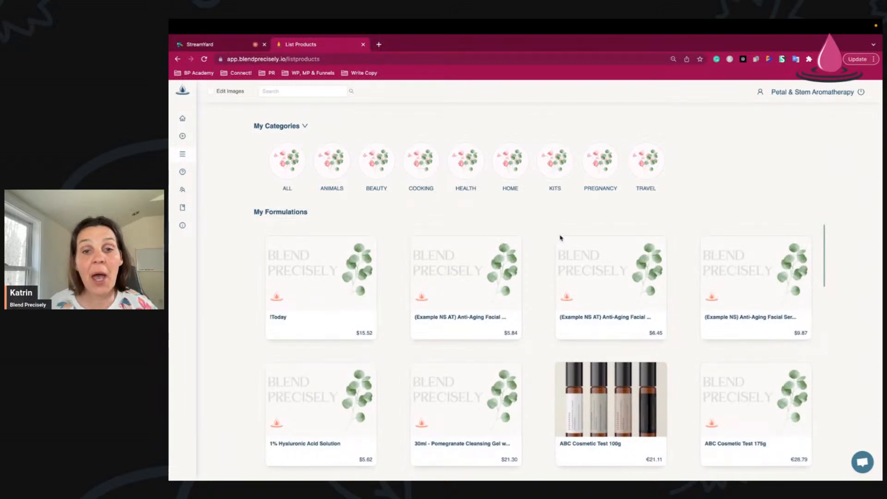
Switch to the StreamYard broadcast studio to view the live session
click(221, 45)
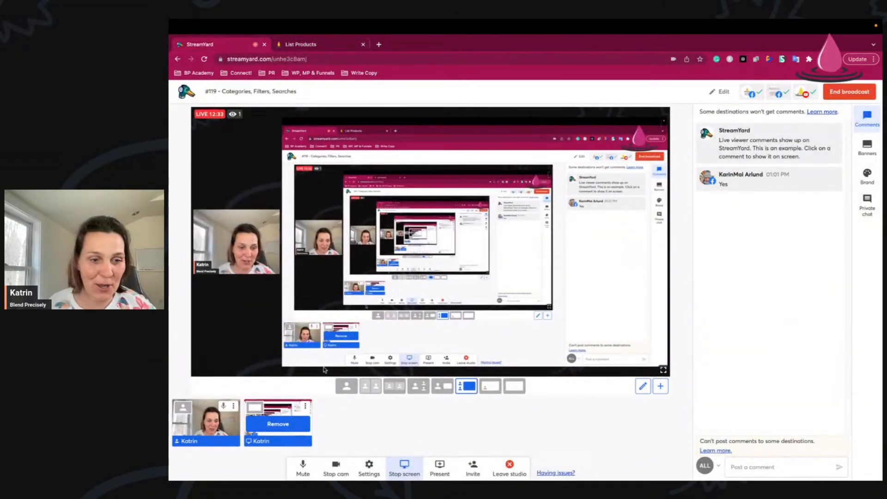